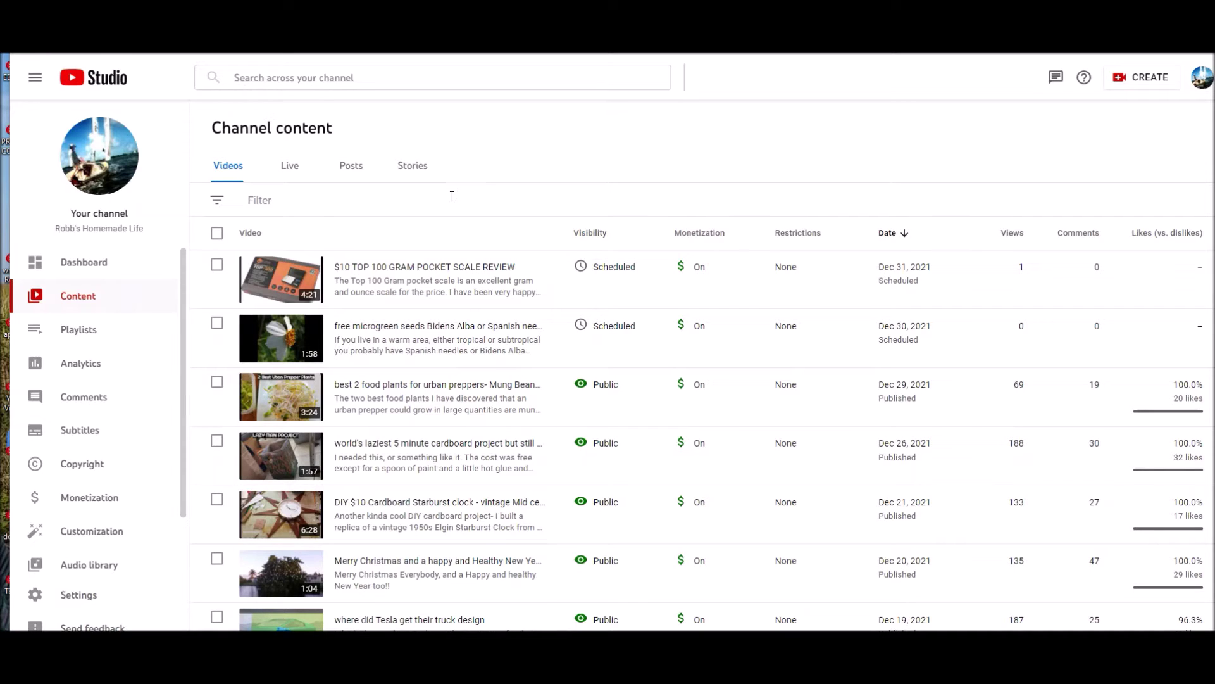
Open the subtitles of the "$10 TOP 100 GRAM POCKET SCALE REVIEW" video and duplicate the automatic English track for editing, overwriting the existing draft
mouse_move(345, 275)
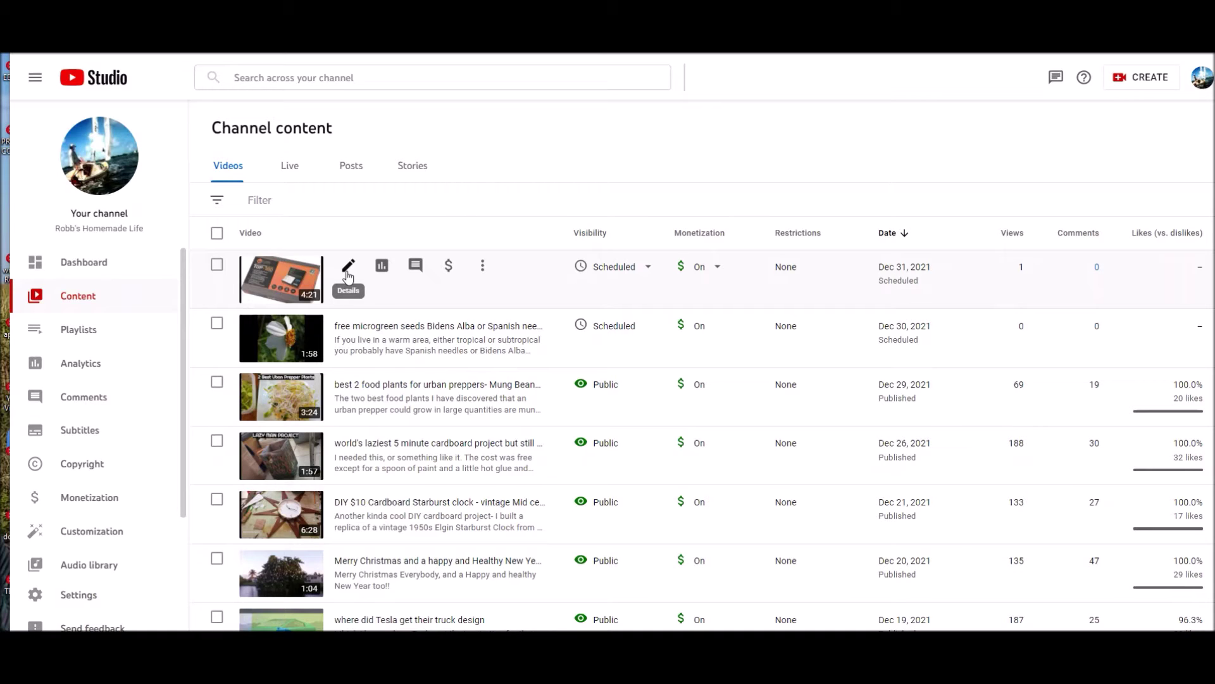
click(348, 271)
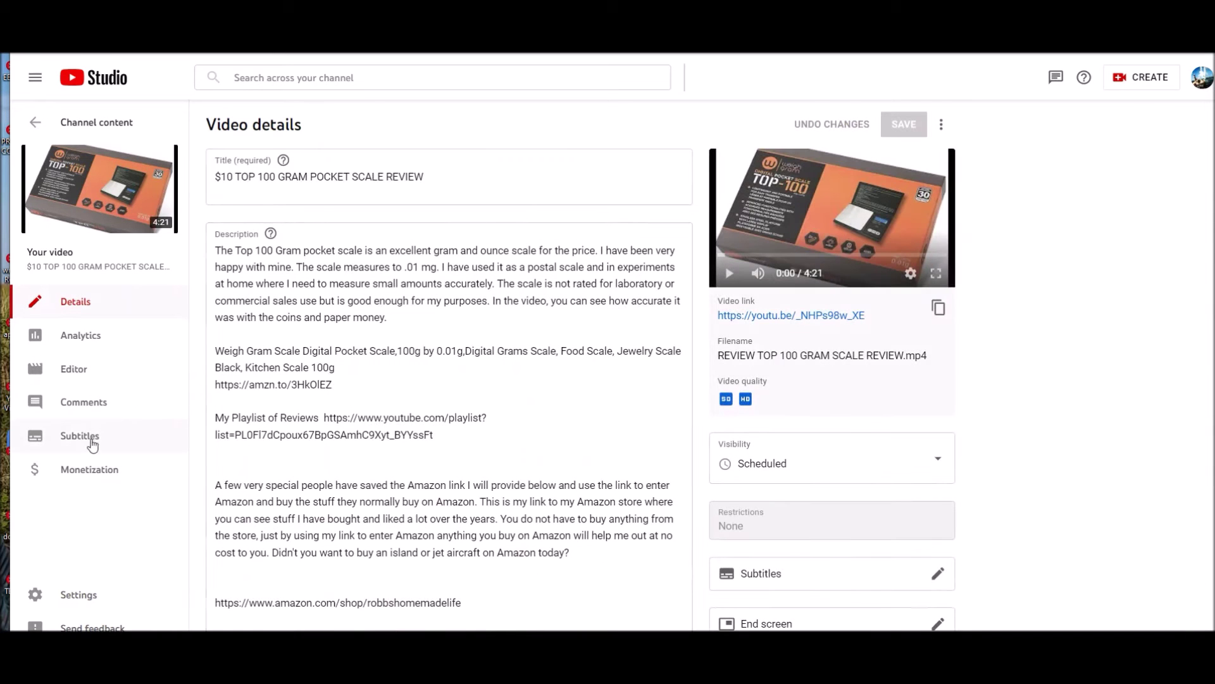
click(88, 442)
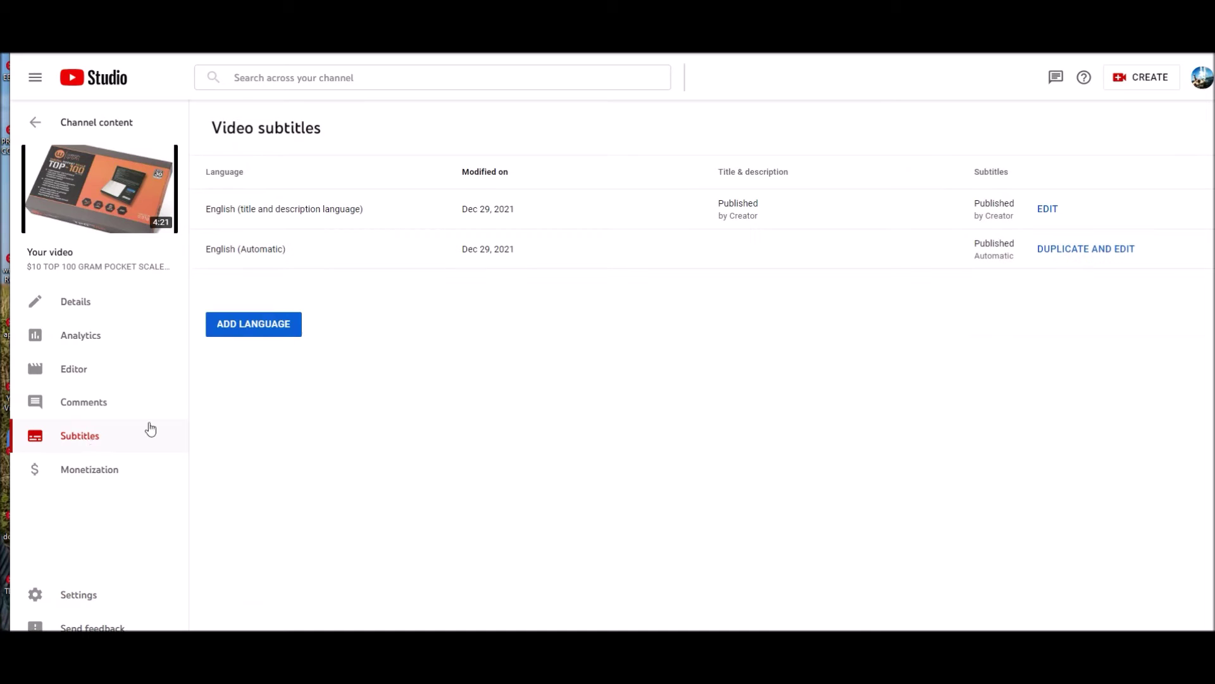
click(1081, 253)
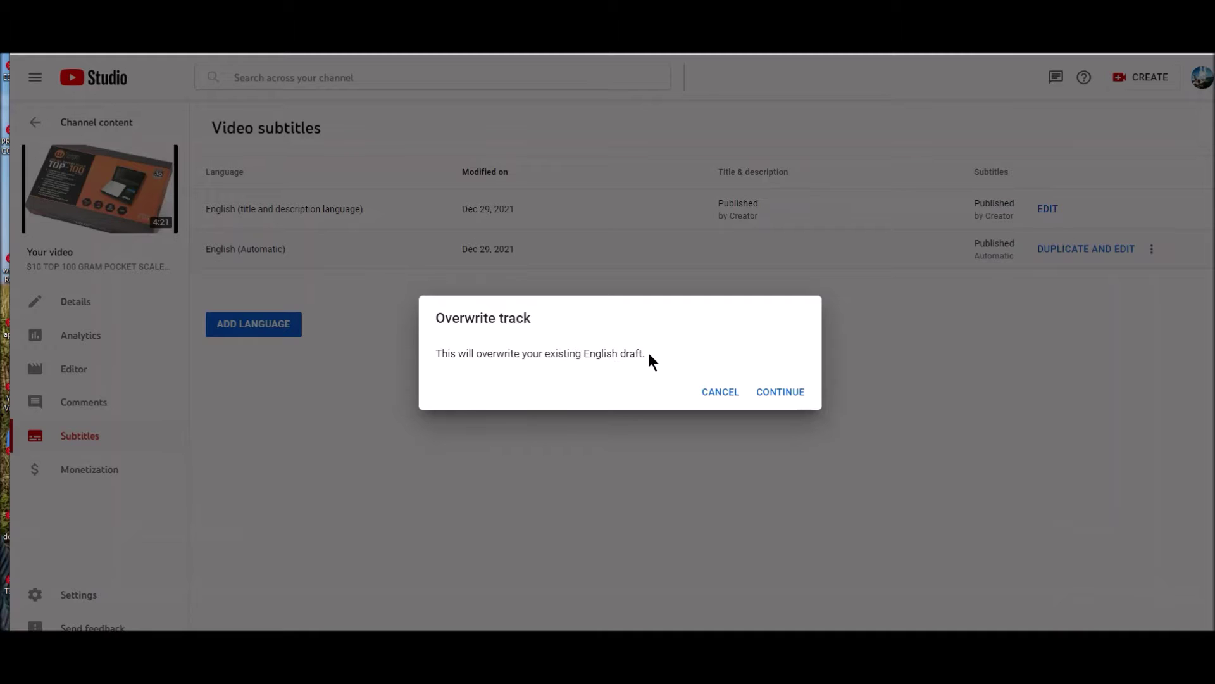
click(779, 392)
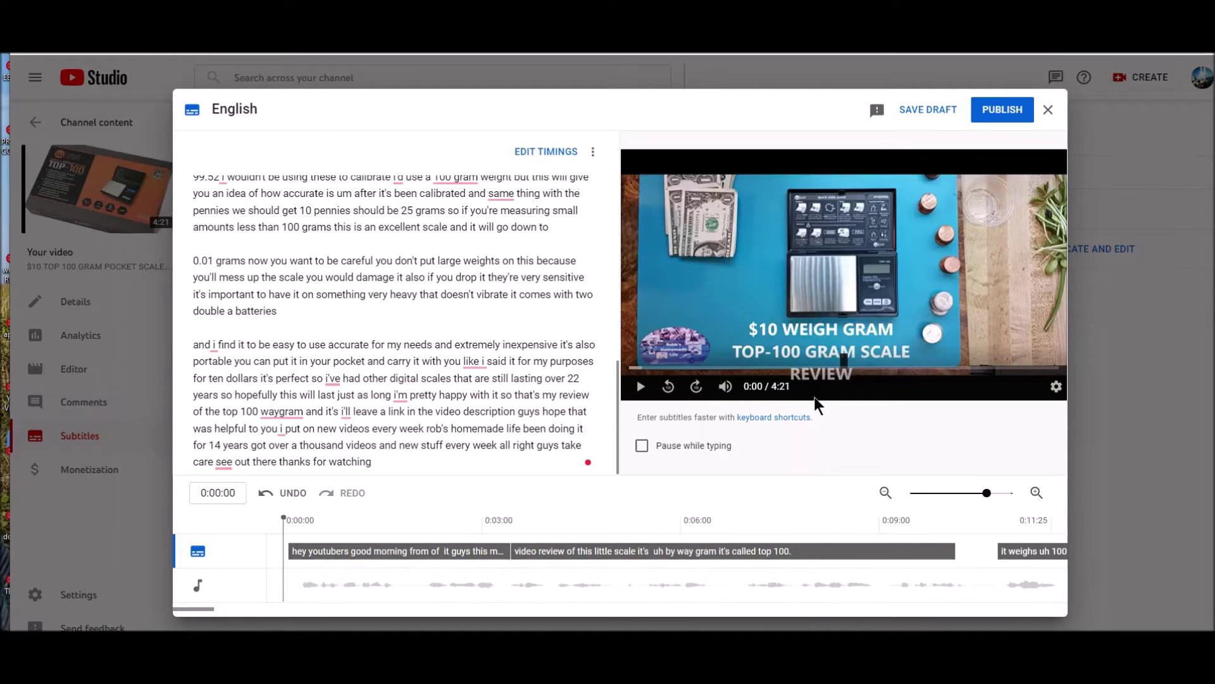
Correct "youtubers" to "YouTubers" in the first line of the subtitle text using the Grammarly suggestion
scroll(478, 280, up, 2)
scroll(478, 281, up, 10)
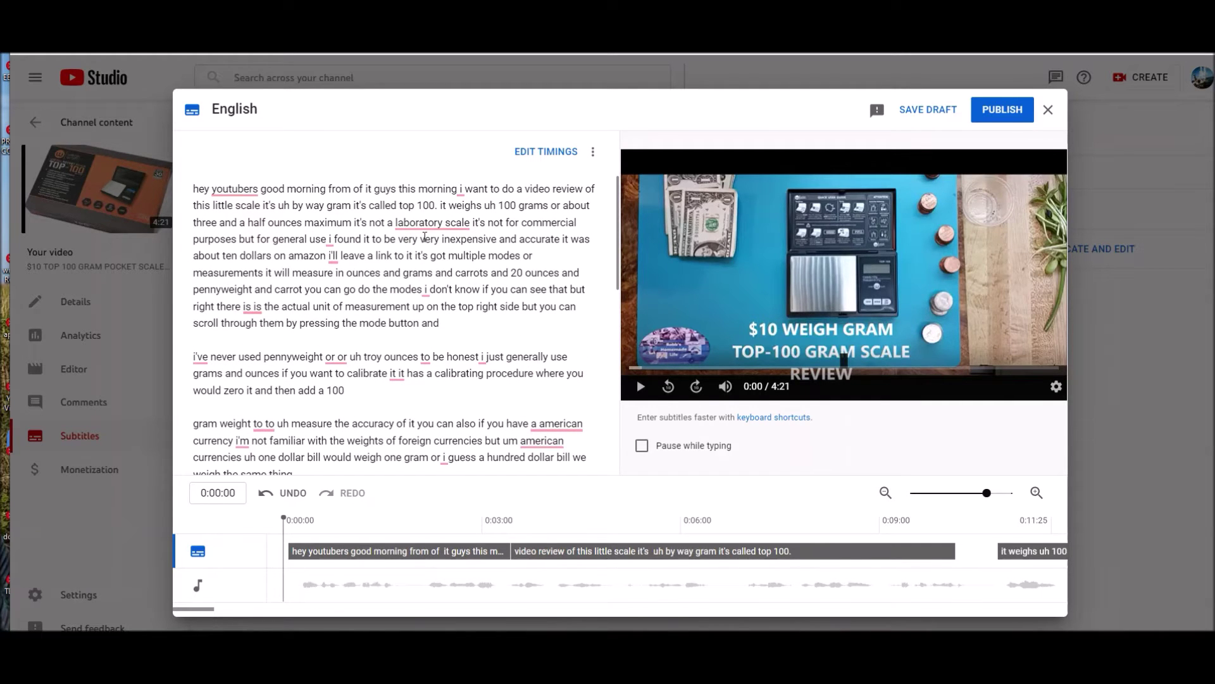
mouse_move(236, 190)
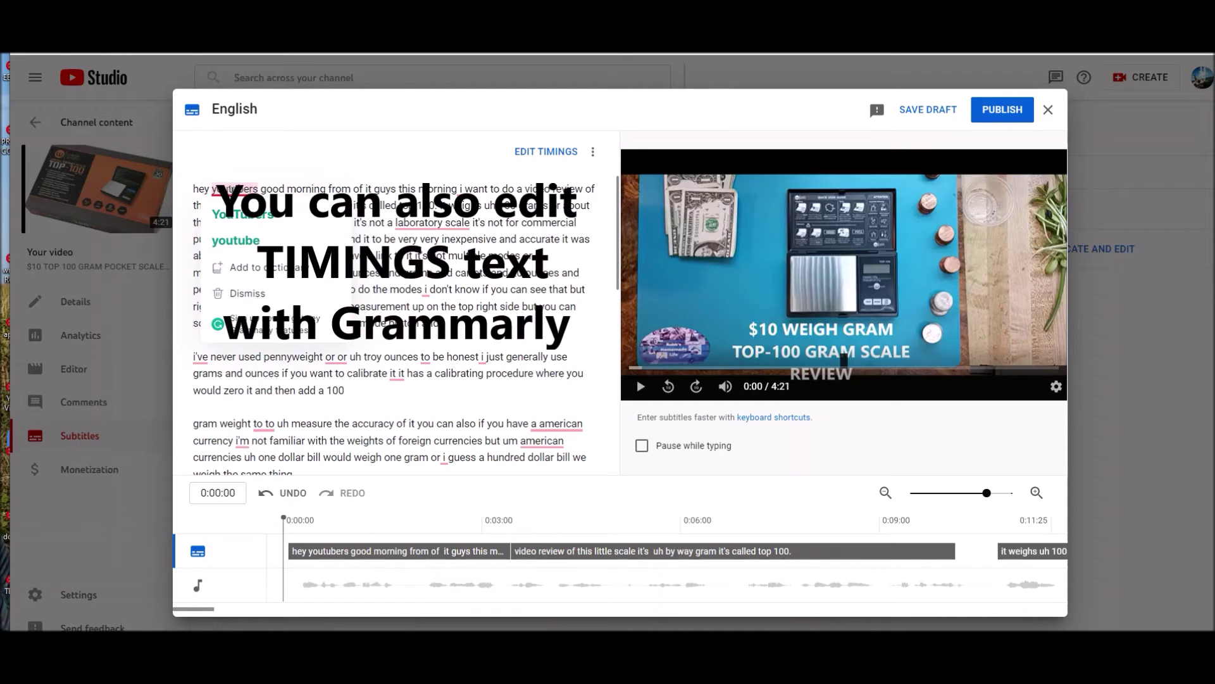
click(236, 217)
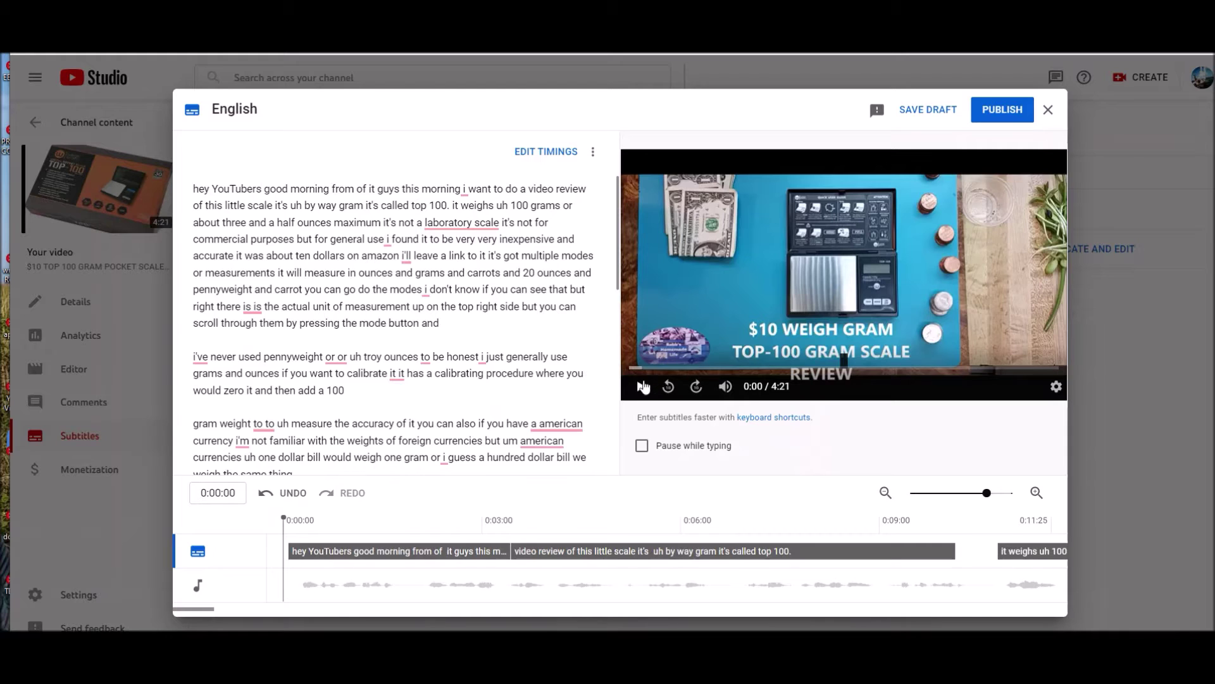
Play the video's opening seconds and replace "from of it guys" in the first line with "it's", the speaker's full name and a comma
click(641, 387)
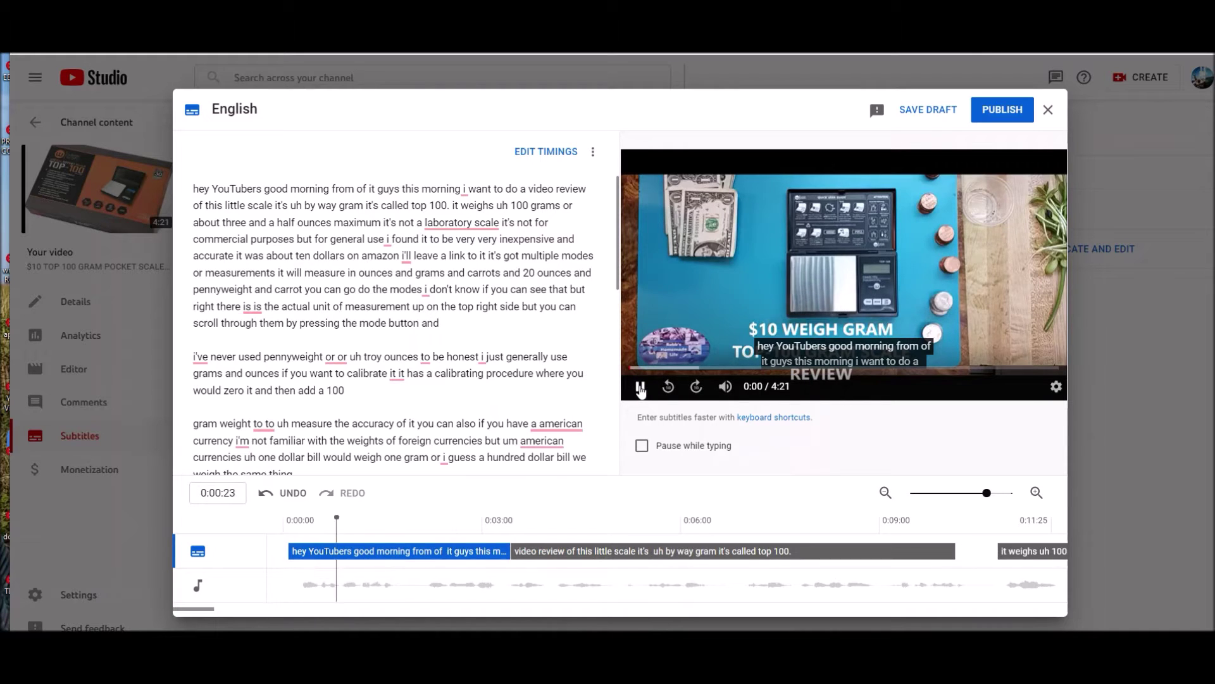
click(641, 387)
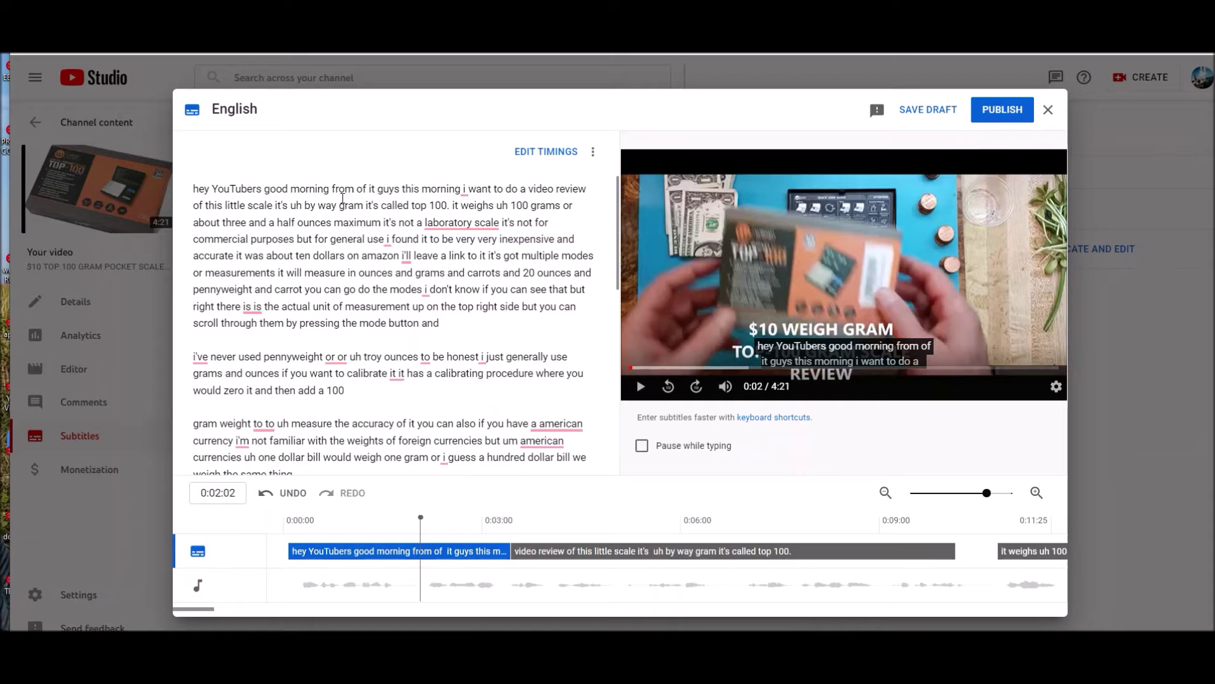
text(it)
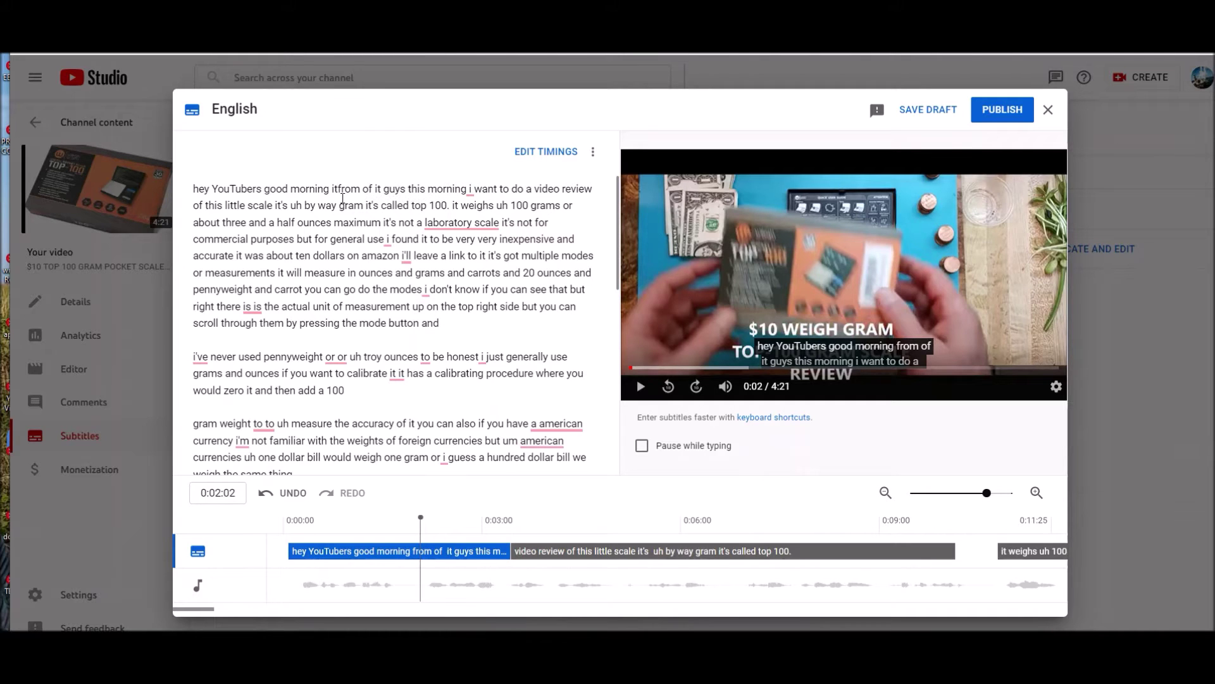
text('s rob)
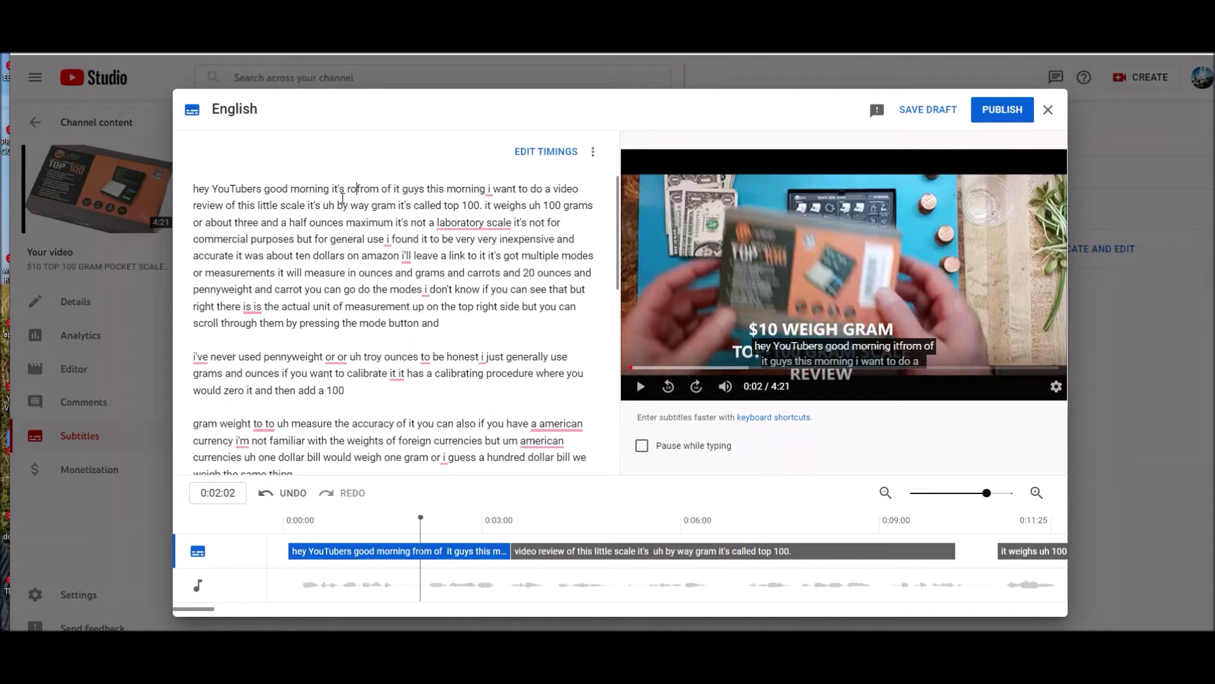
text(b Moffett)
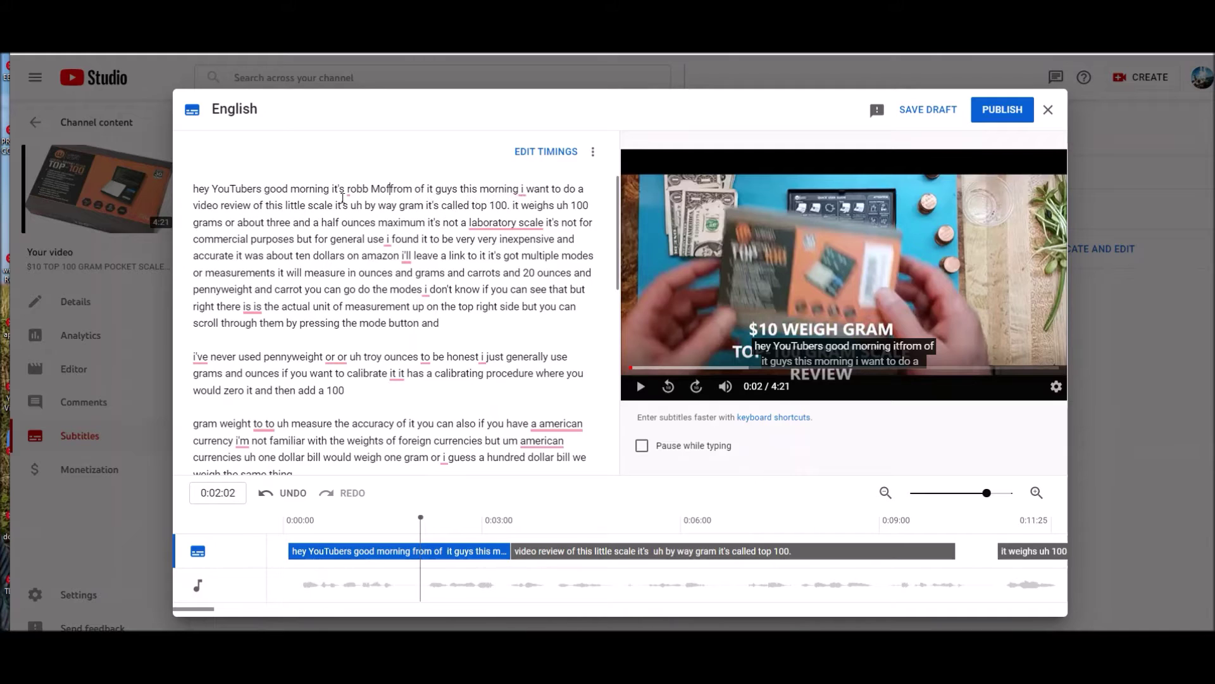
key(Delete)
key(Delete)
key(Delete)
key(Delete)
key(Delete)
key(Delete)
key(Delete)
key(Delete)
key(Delete)
key(Delete)
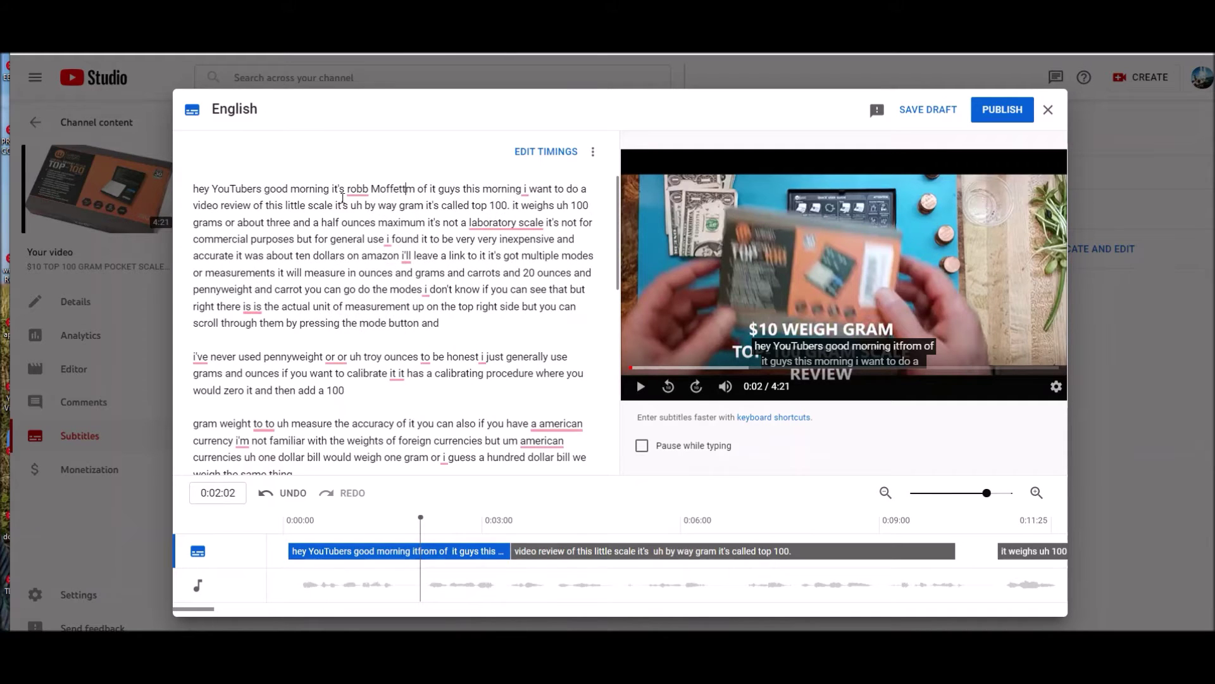
key(Delete)
key(Delete)
key(Delete)
key(Delete)
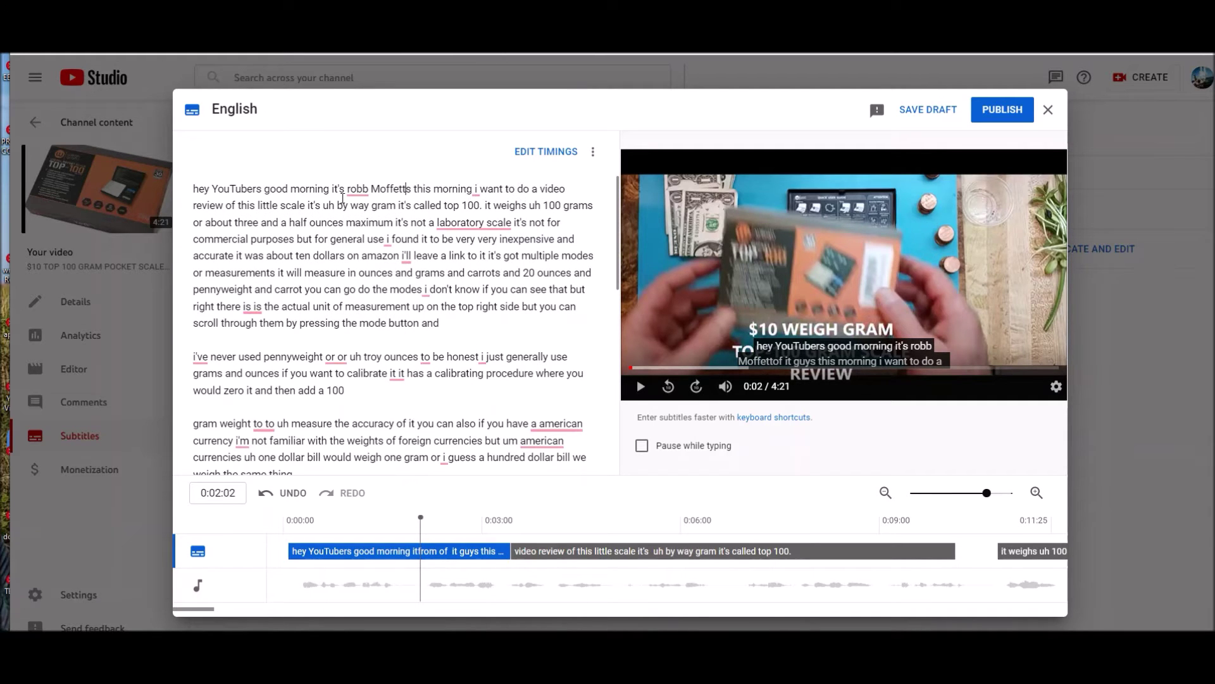
key(Delete)
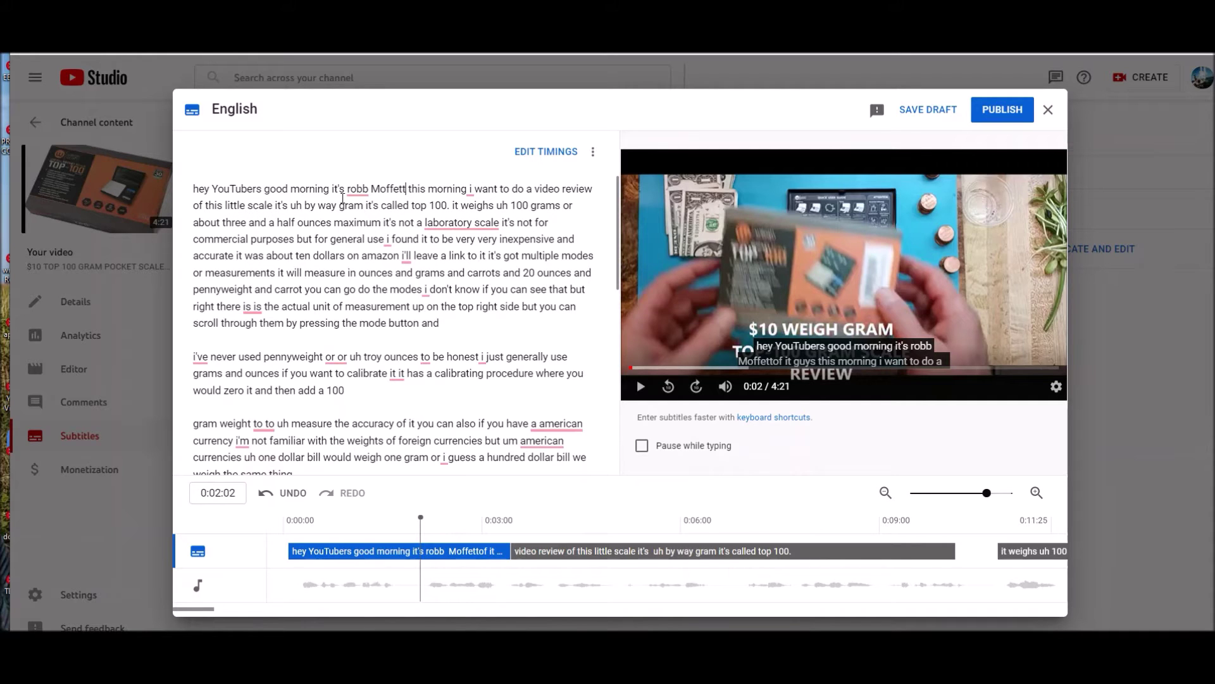
text(,)
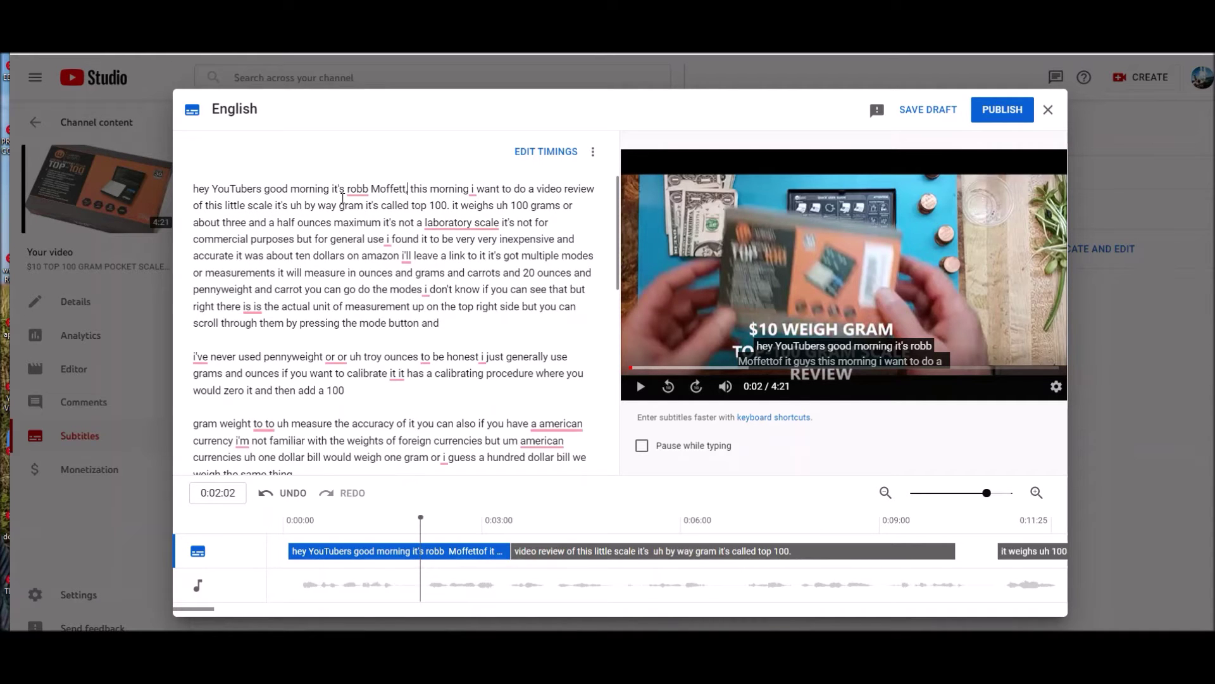
Accept Grammarly's capitalization of the speaker's first name and of the "i" before "want to do a video"
right_click(360, 190)
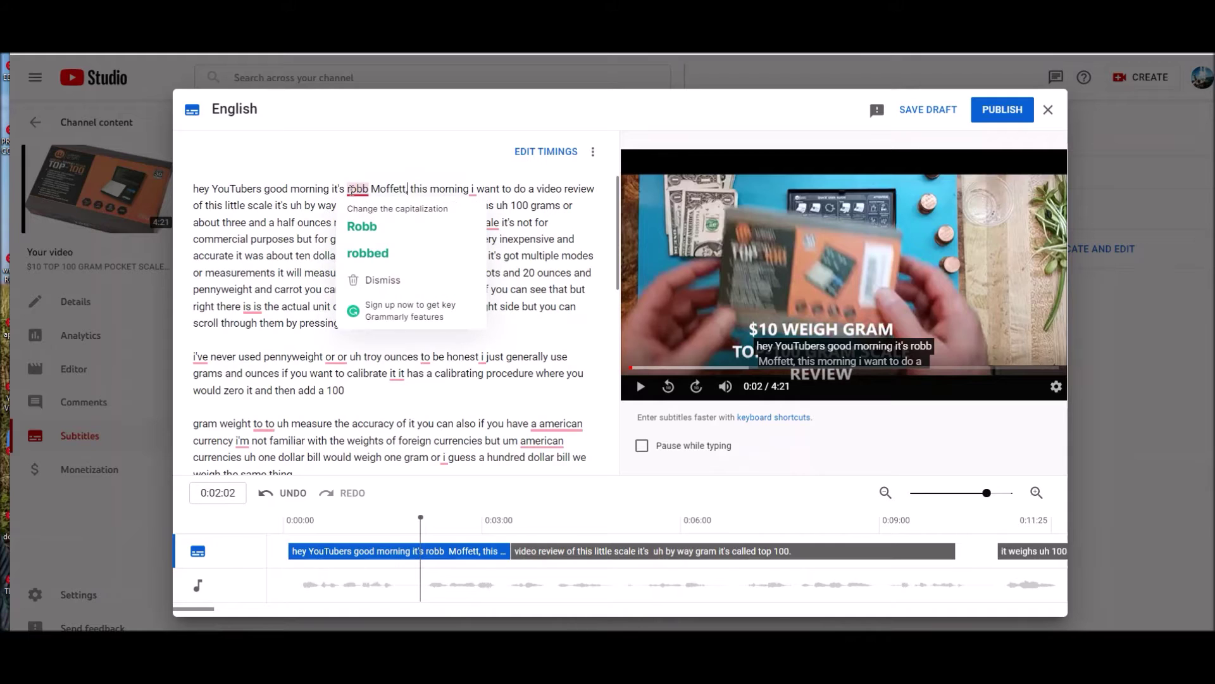
click(358, 223)
mouse_move(481, 192)
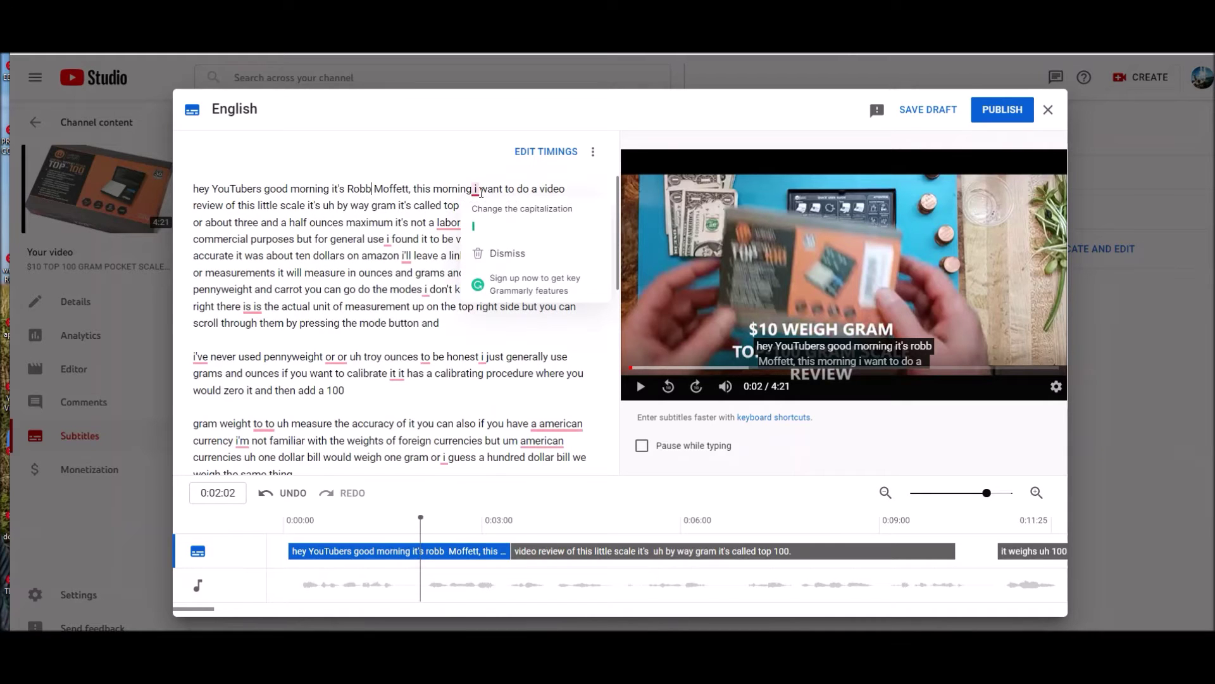
click(475, 225)
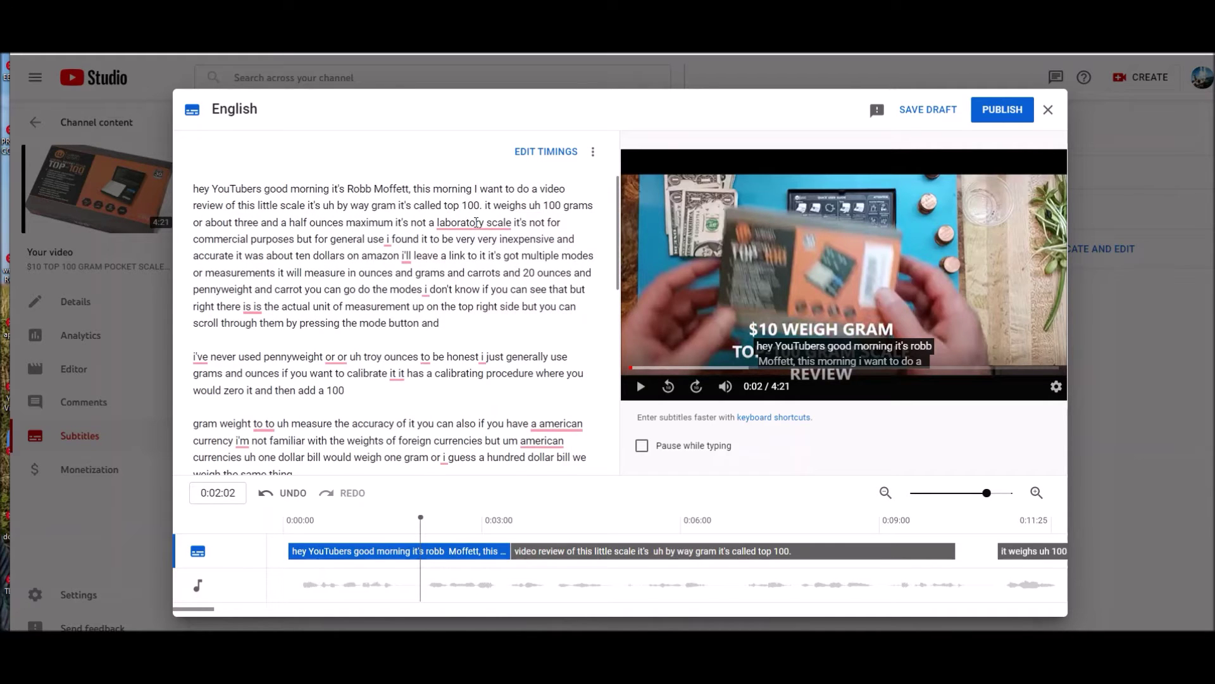
Apply the Grammarly corrections "laboratory-scale", "I" before "found it", and "I'll" before "leave a link" in the first paragraph
mouse_move(476, 223)
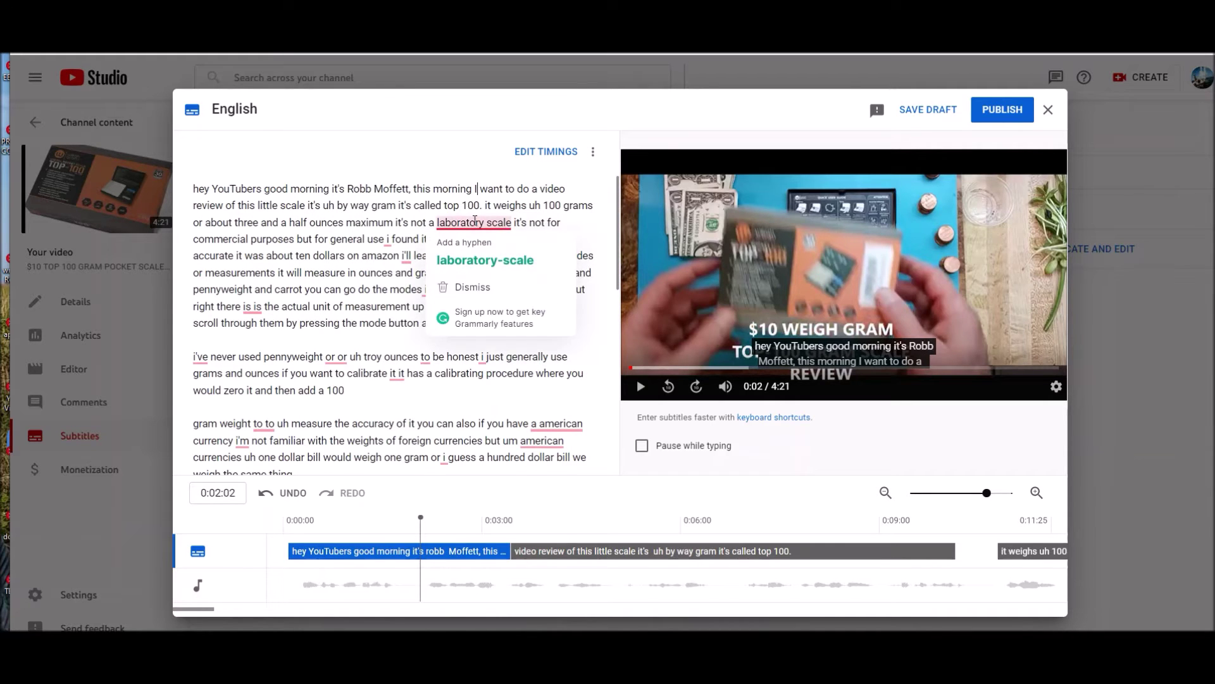
click(485, 262)
mouse_move(388, 242)
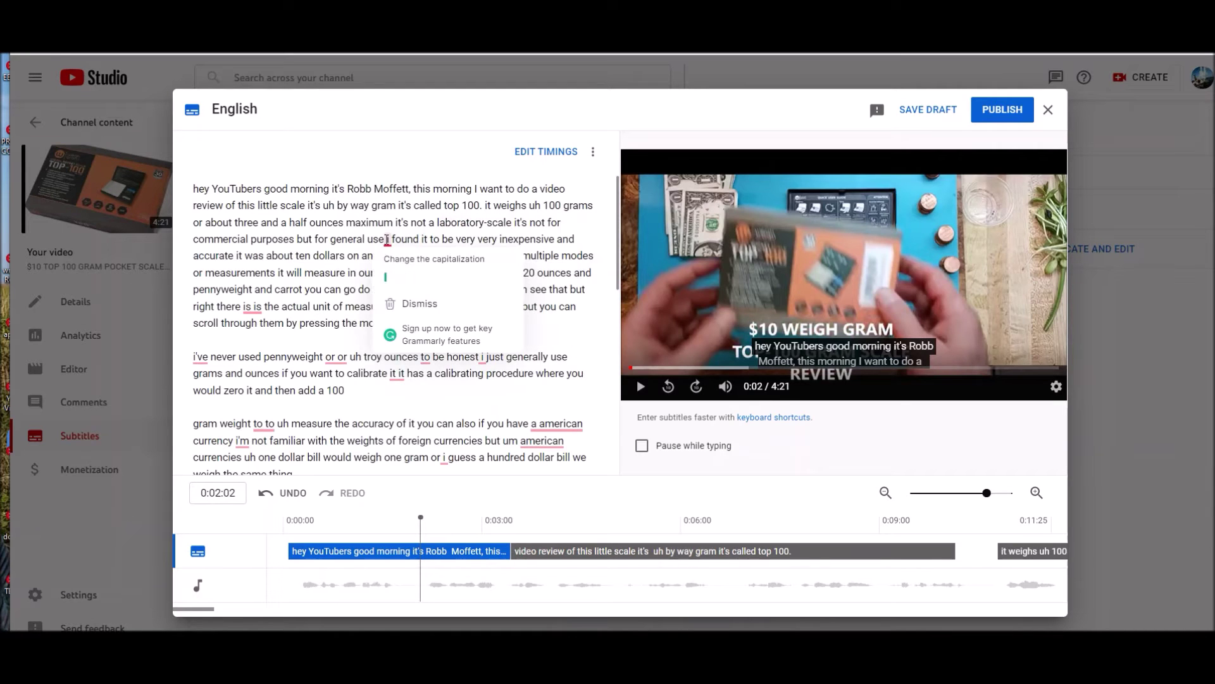
click(391, 273)
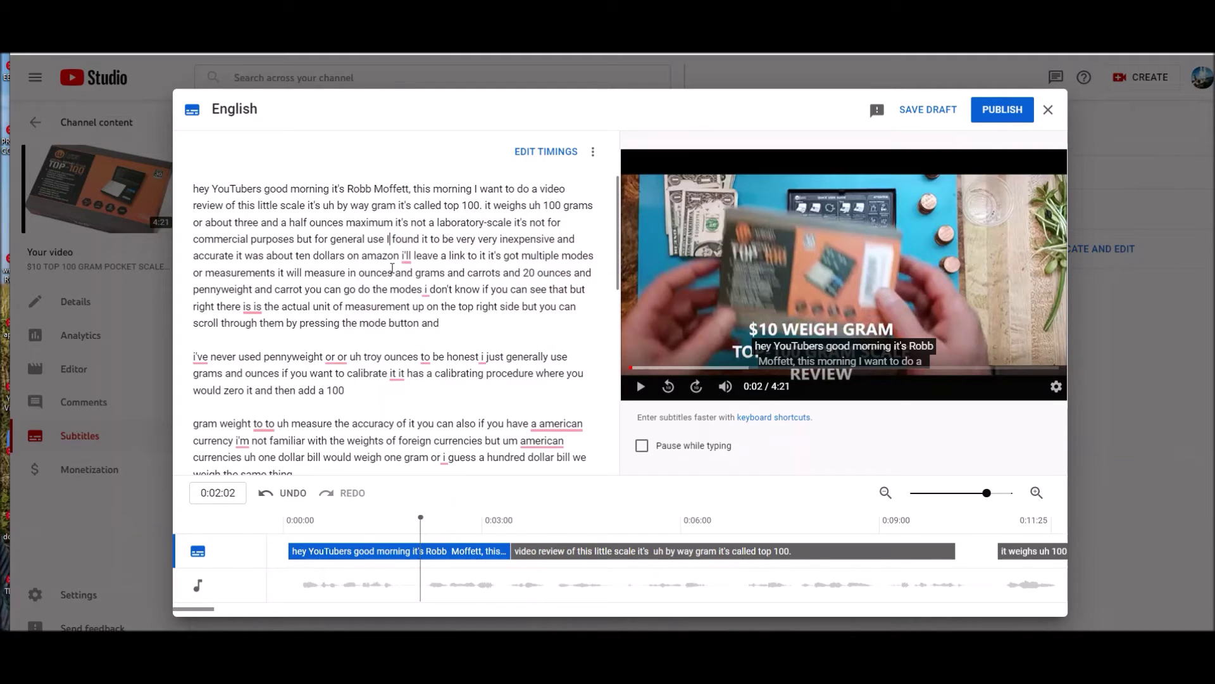
mouse_move(407, 259)
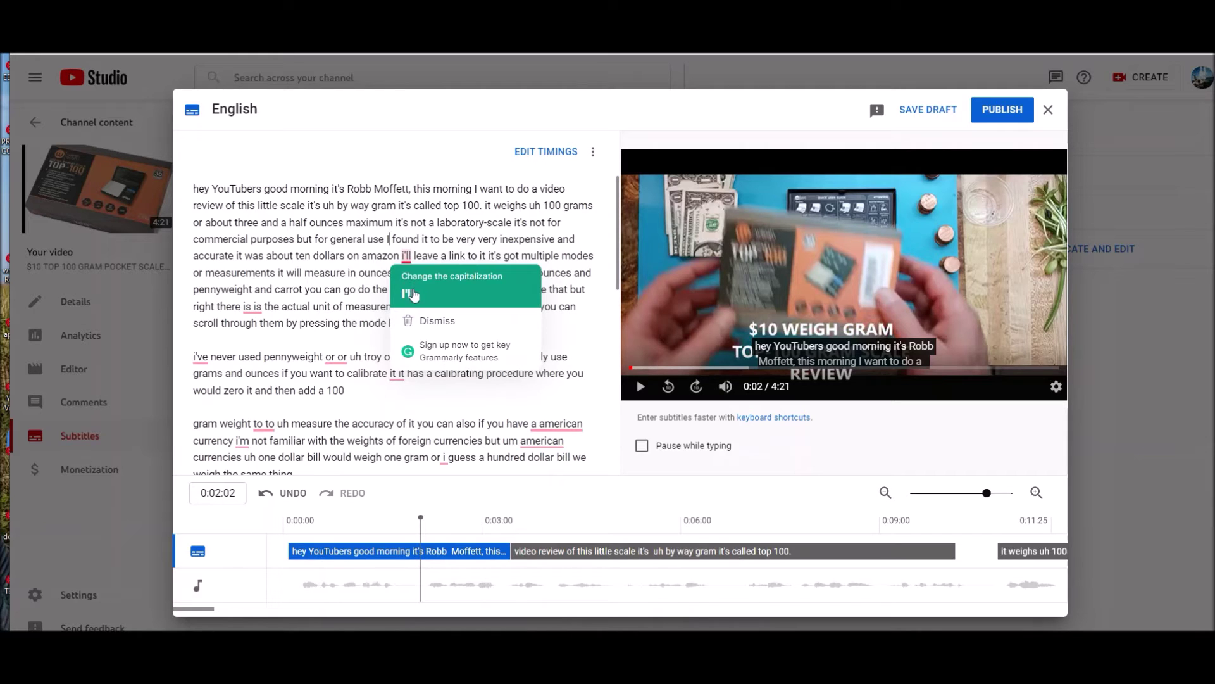
click(409, 294)
Remove the repeated "is" after "right there" and capitalize the "i" before "don't know" with Grammarly's suggestions
mouse_move(255, 310)
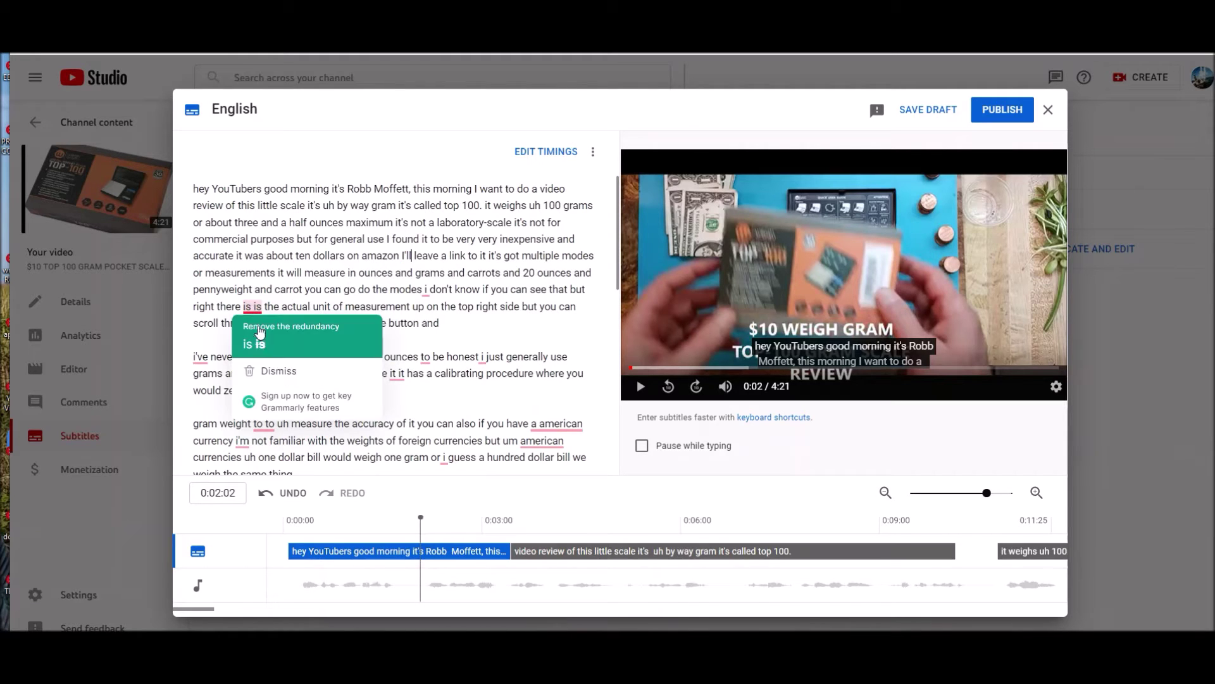
click(260, 345)
mouse_move(428, 294)
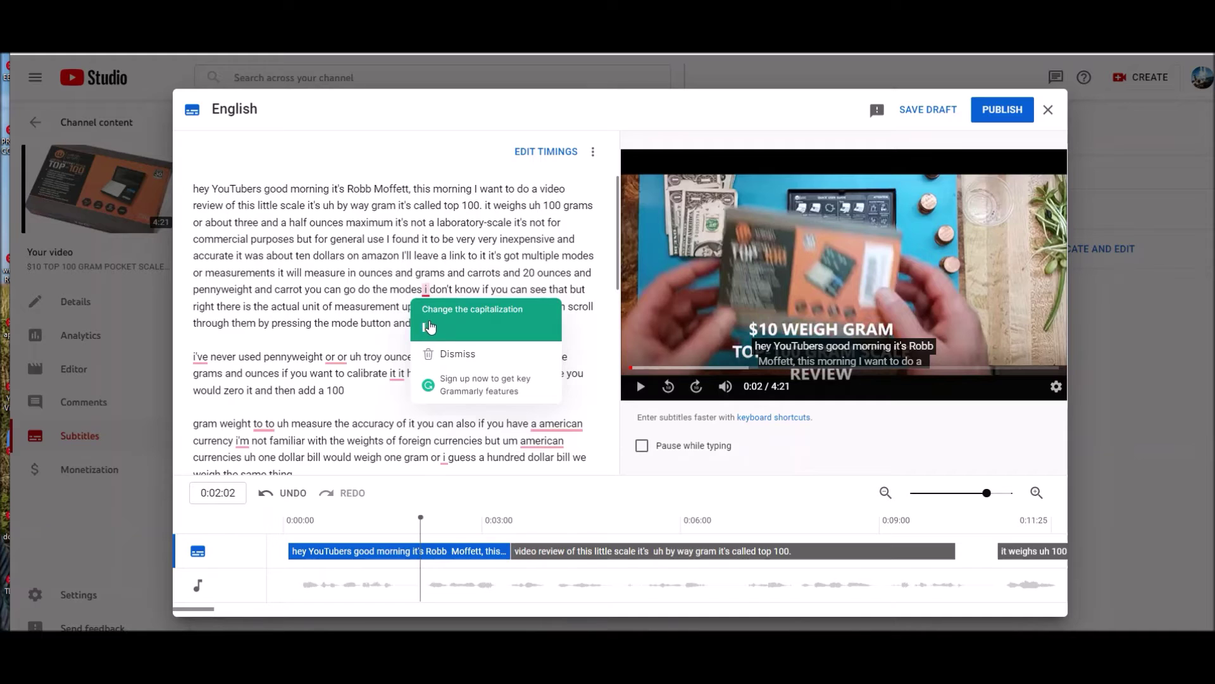
click(428, 326)
In the second paragraph, accept the Grammarly fixes for the repeated "or", the capitalized "I've", and the comma before "to be honest"
mouse_move(335, 360)
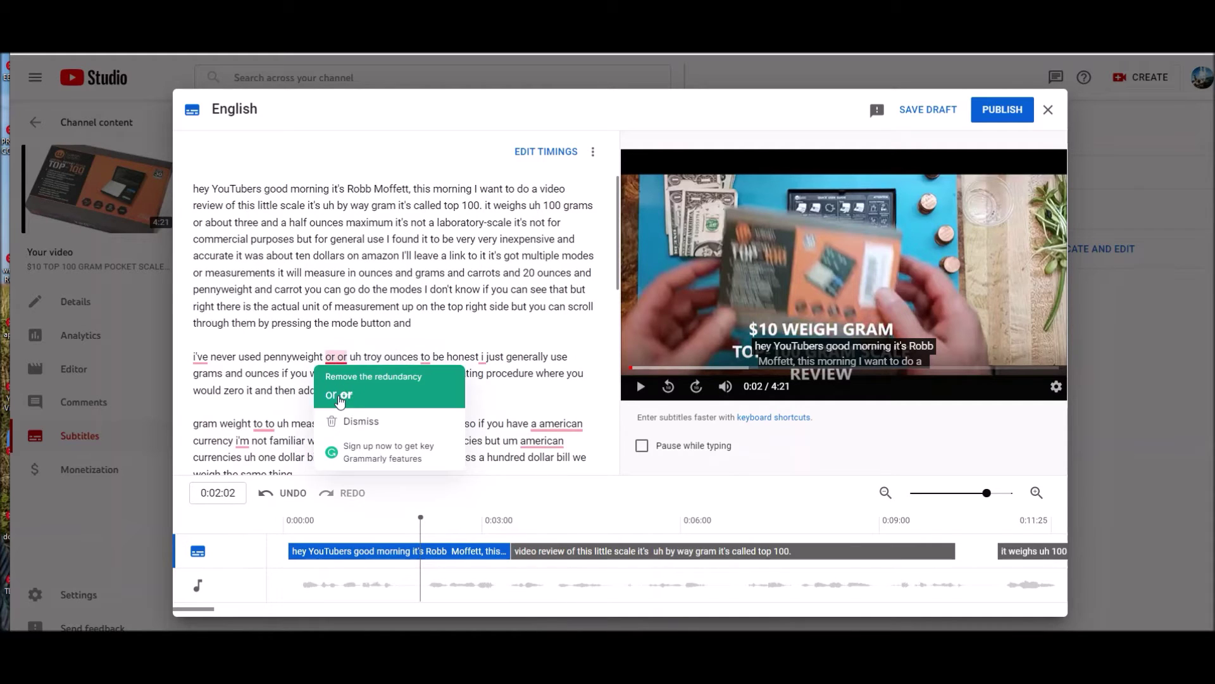
click(339, 394)
mouse_move(198, 358)
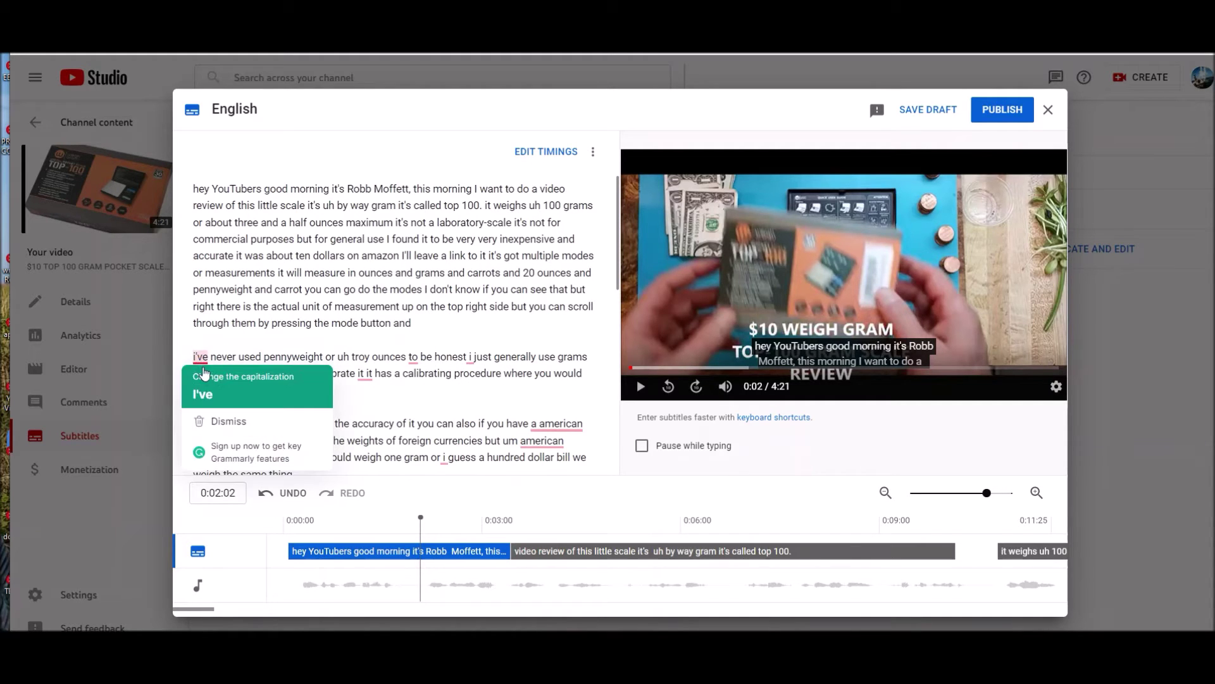
click(204, 394)
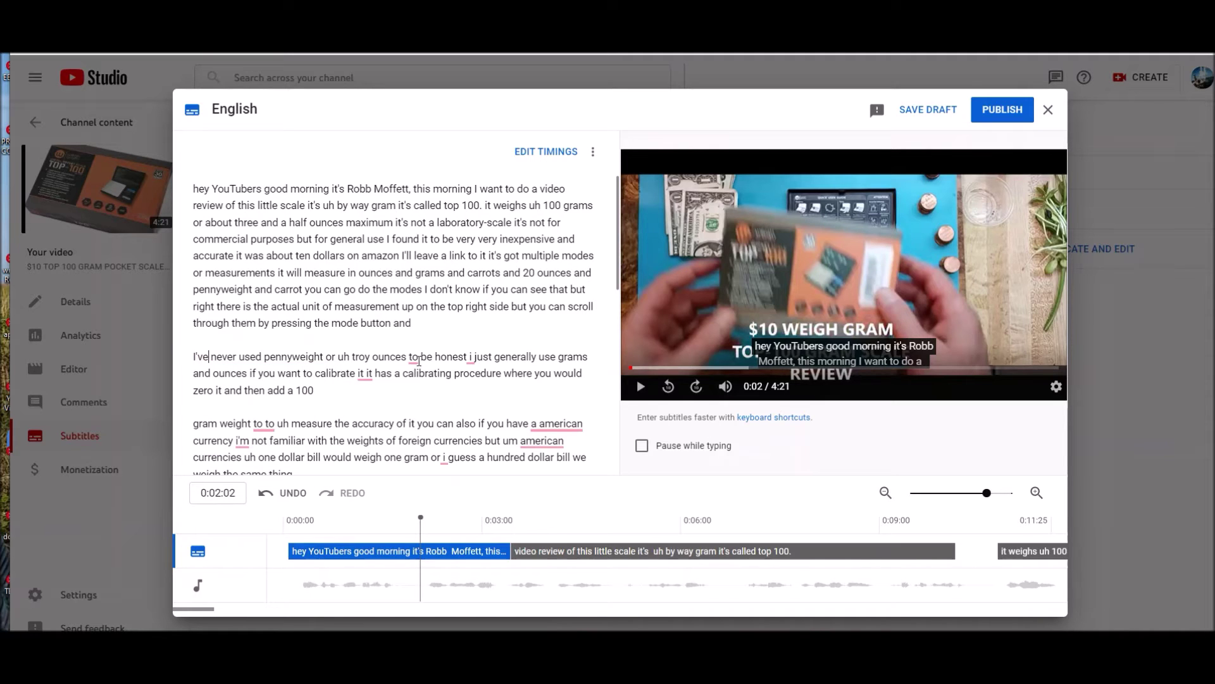
mouse_move(414, 358)
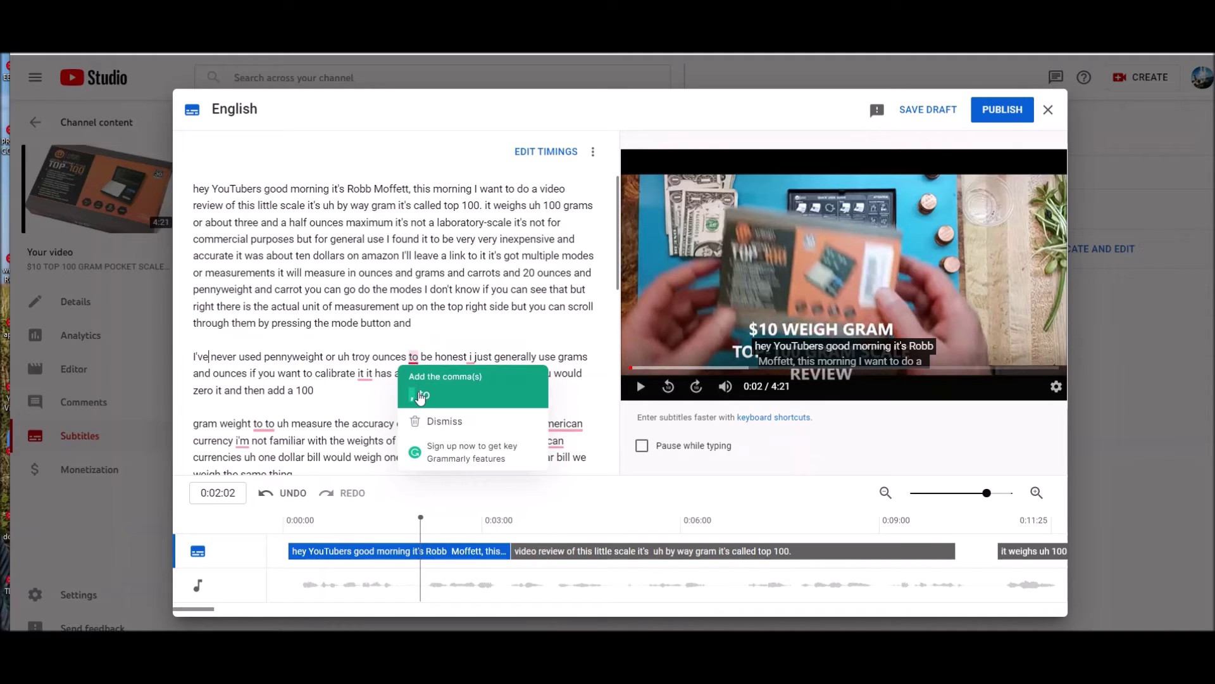
click(419, 397)
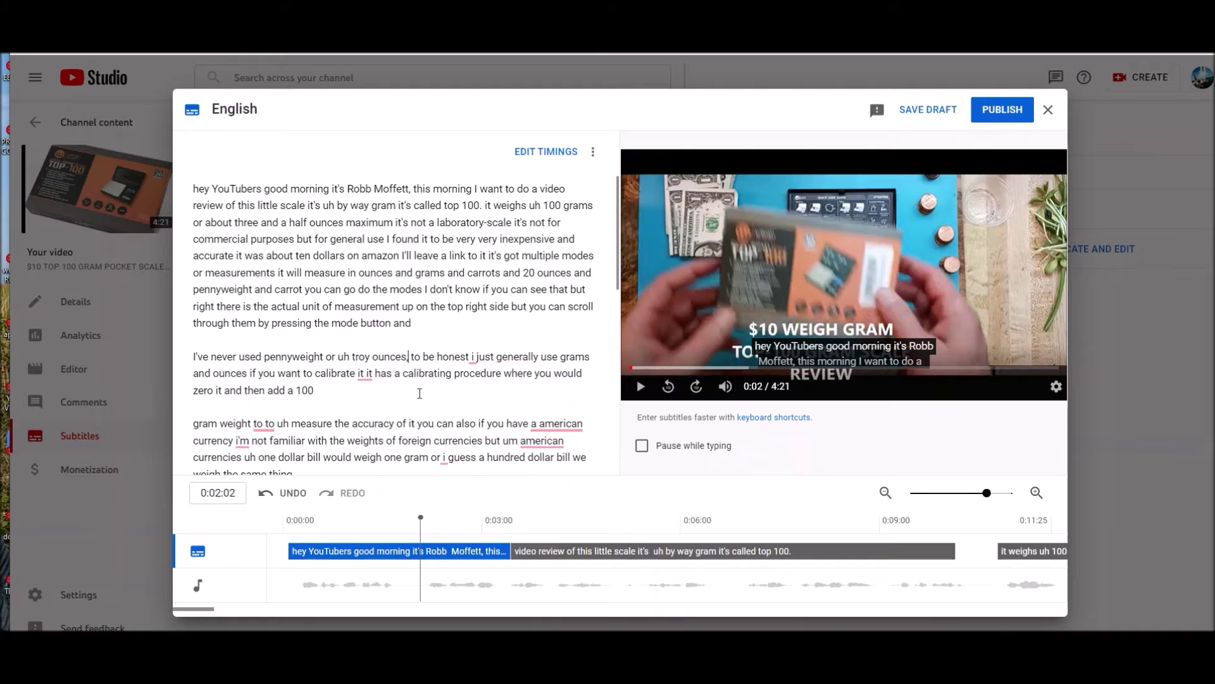
Capitalize the "i" before "just generally use" and remove the repeated "it" after "calibrate" using Grammarly's suggestions
mouse_move(473, 358)
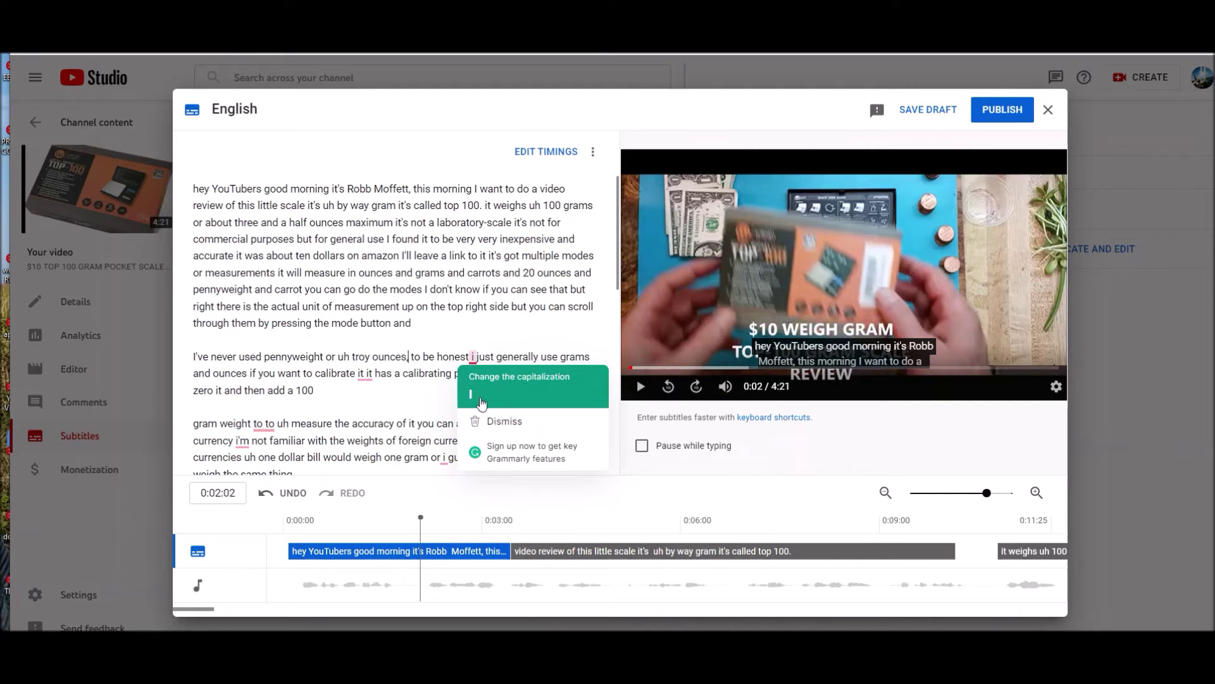
click(471, 393)
mouse_move(369, 374)
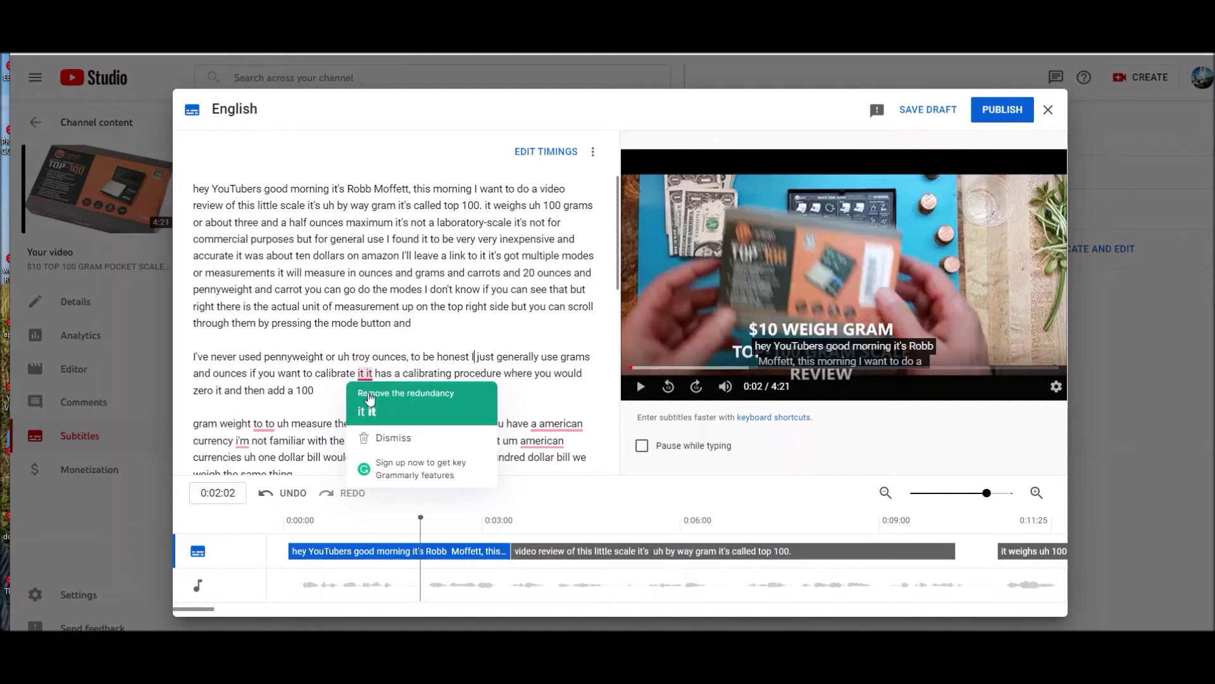
click(371, 411)
In the paragraph starting "gram weight", remove the repeated "to" and capitalize "I'm" using Grammarly's suggestions
scroll(397, 367, down, 1)
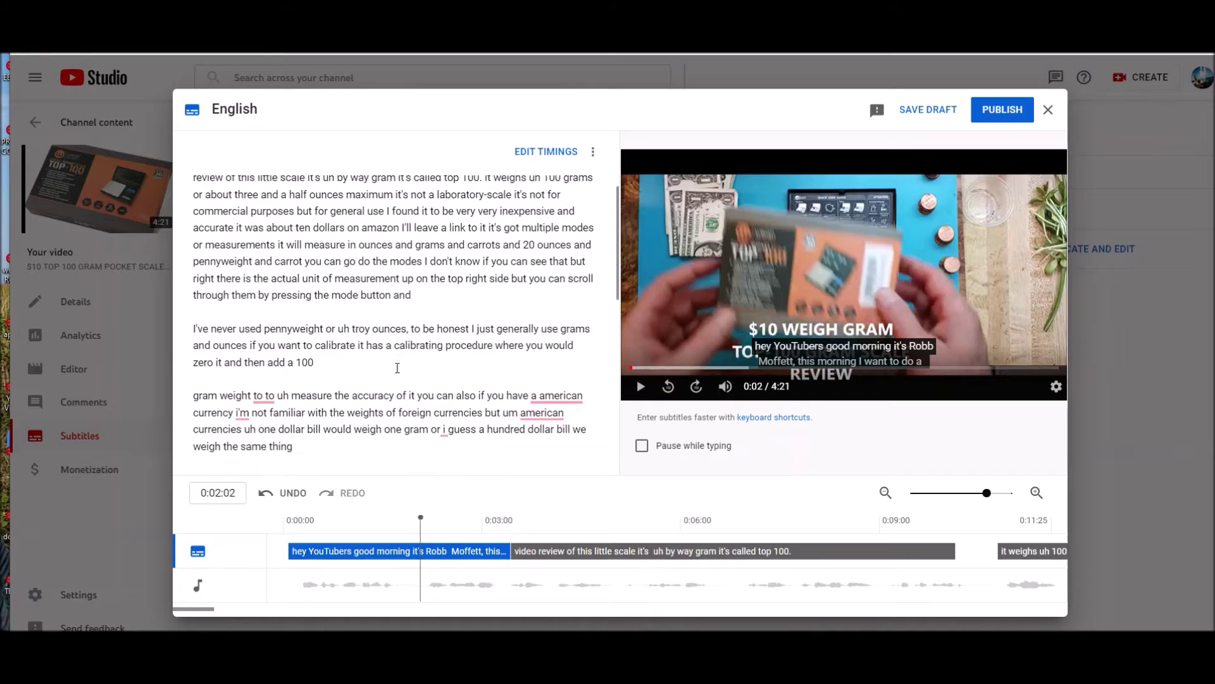
mouse_move(264, 359)
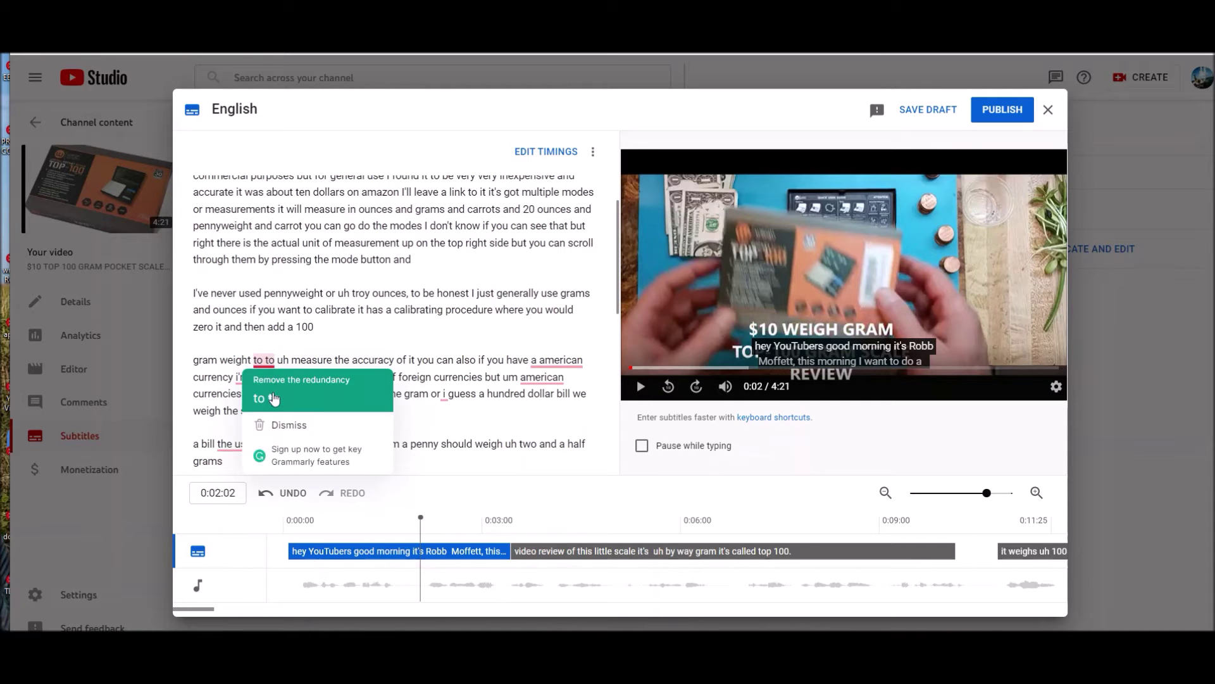
click(273, 393)
mouse_move(244, 380)
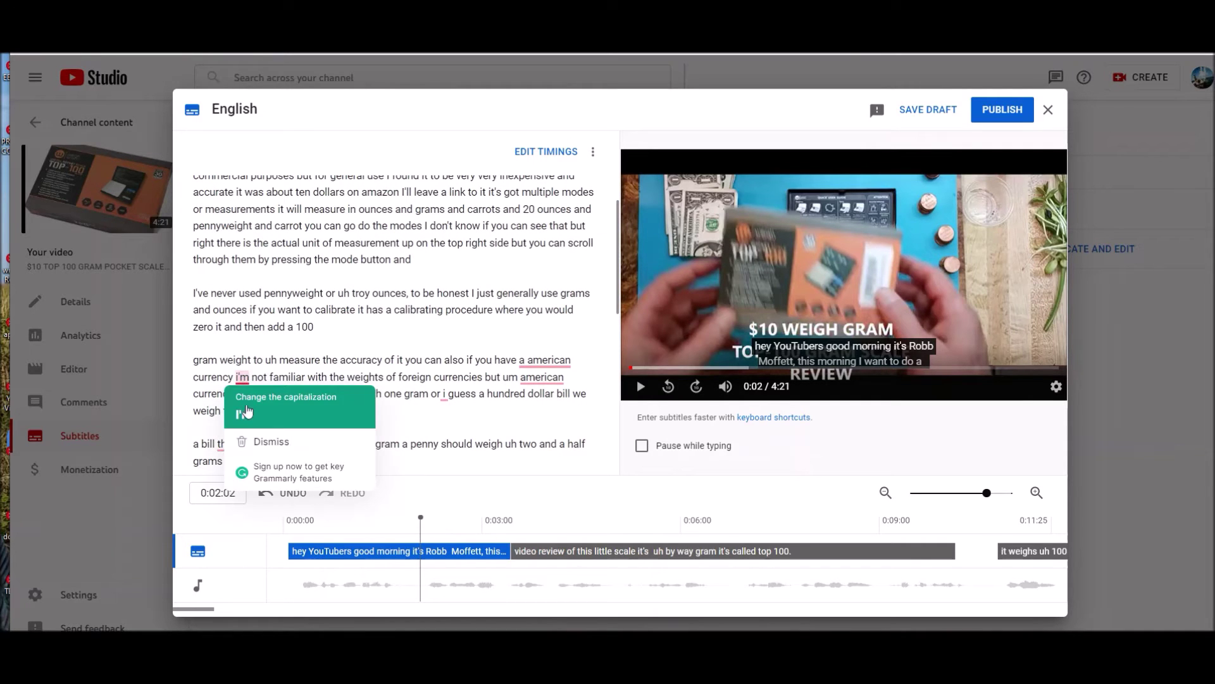
click(244, 415)
Accept Grammarly's capitalization of both "American" words and of the "I" before "guess a hundred dollar bill"
mouse_move(539, 361)
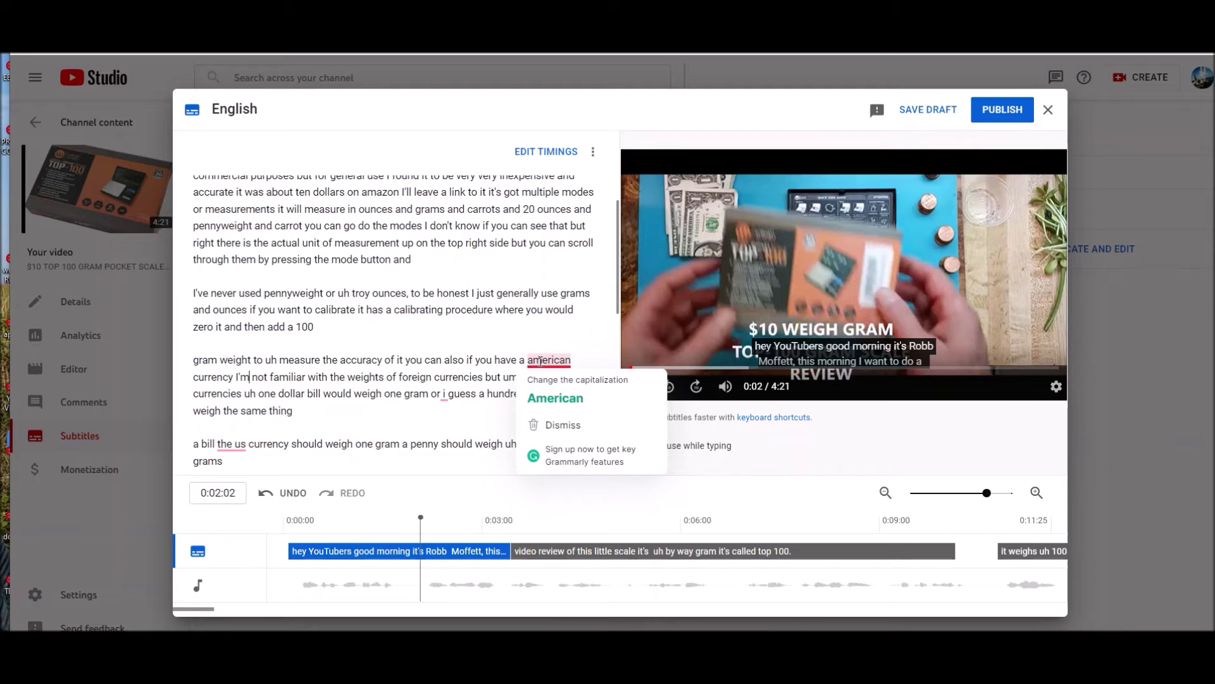
click(548, 397)
click(549, 414)
mouse_move(445, 395)
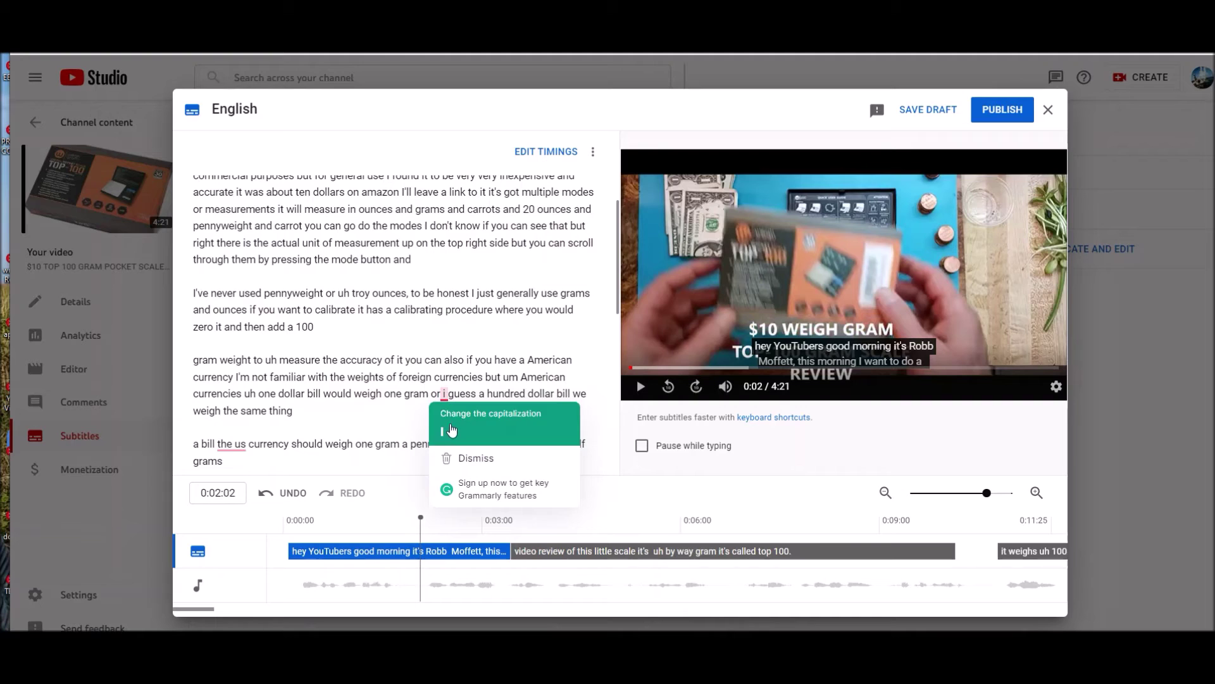
click(443, 431)
Accept Grammarly's removal of the article "the" before "us currency should weigh one gram"
scroll(442, 355, down, 1)
scroll(442, 355, down, 1)
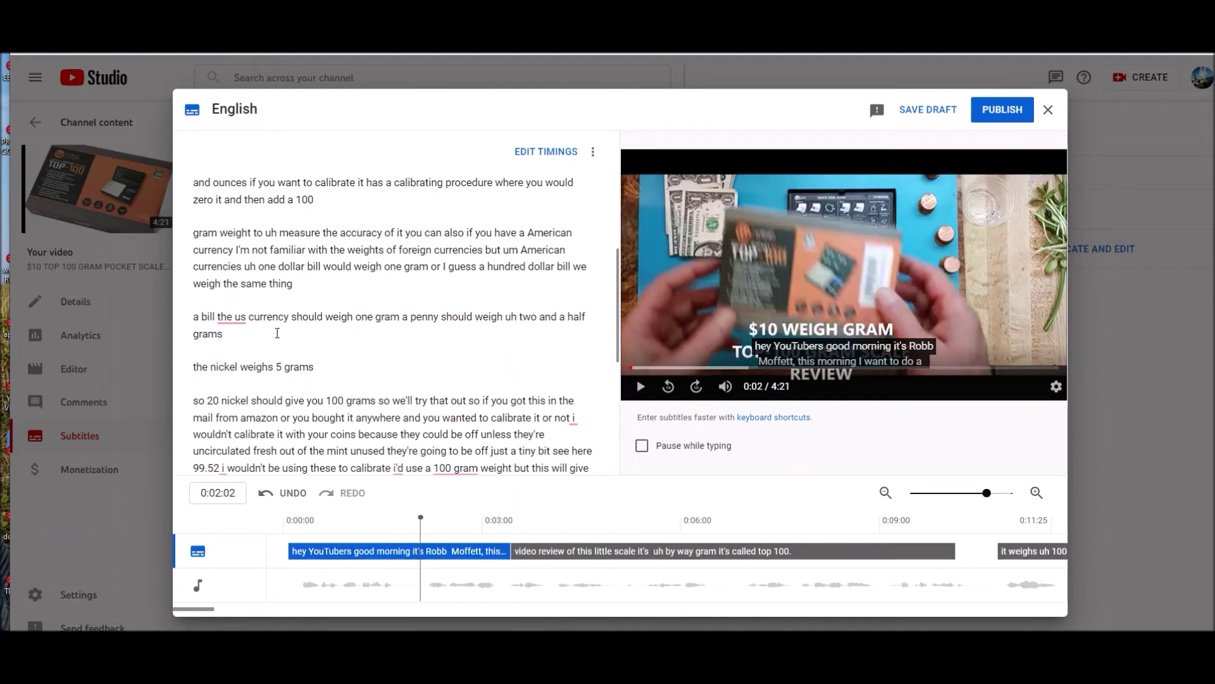
mouse_move(232, 317)
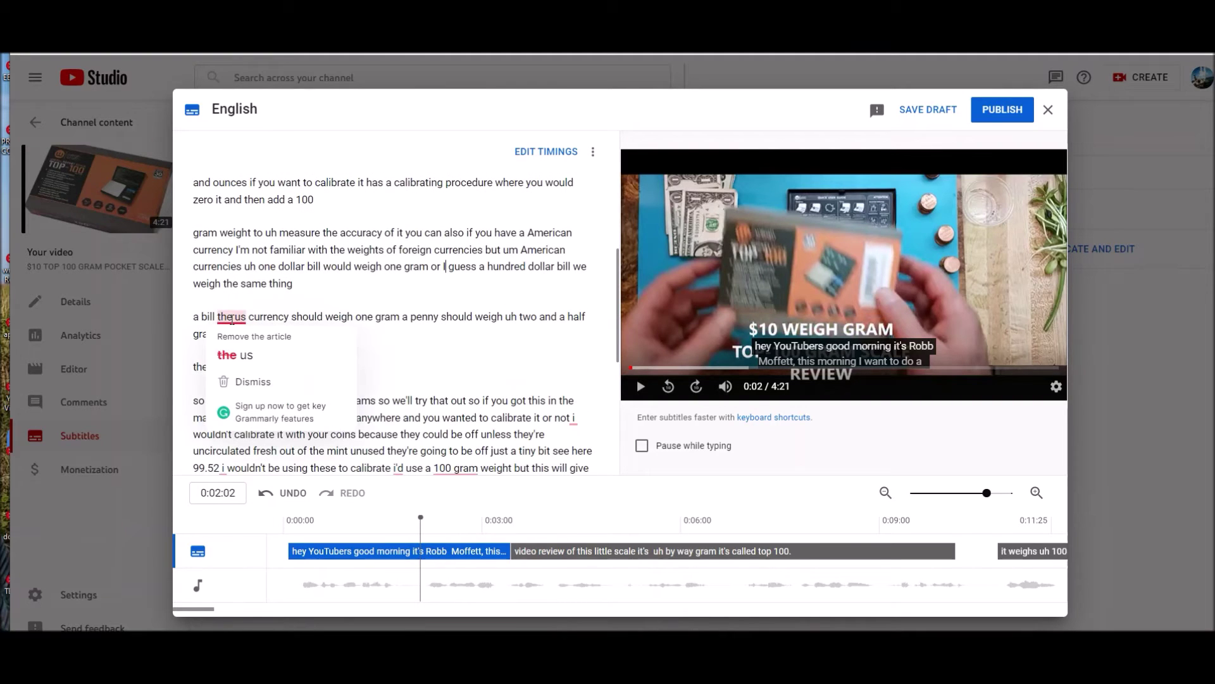
click(235, 356)
In the paragraph starting "so 20 nickel", accept the Grammarly corrections "100-gram" and "I'd"
scroll(417, 379, down, 1)
scroll(416, 378, down, 1)
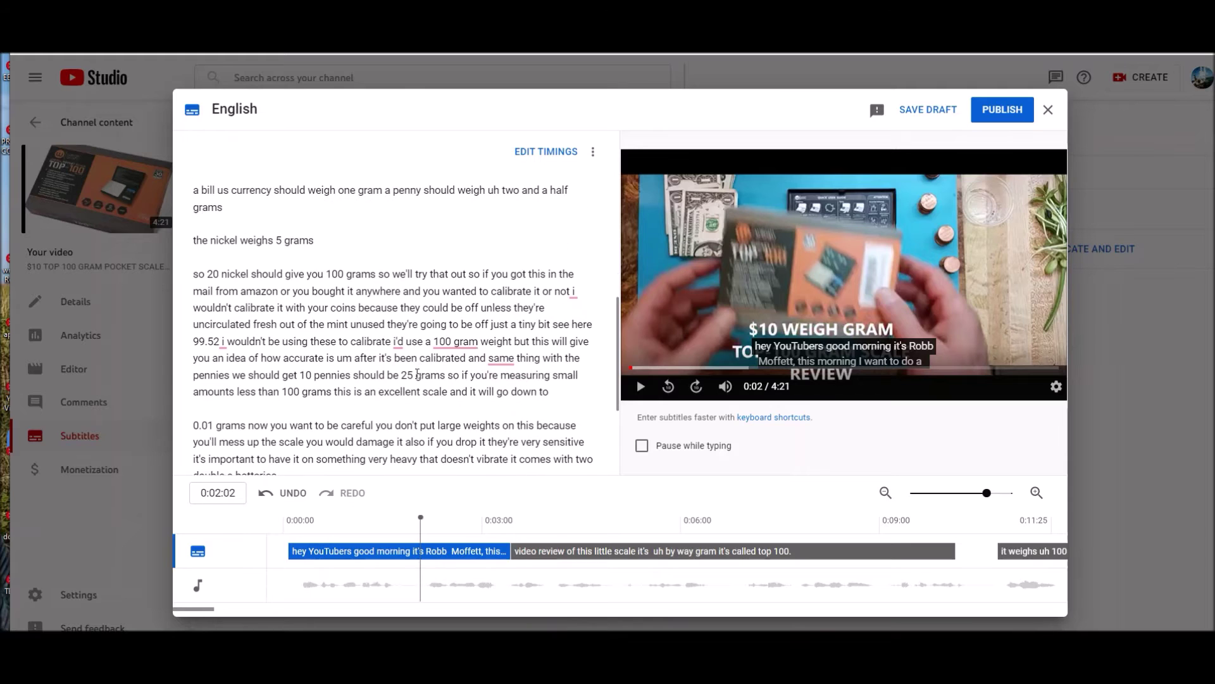
mouse_move(455, 341)
click(456, 379)
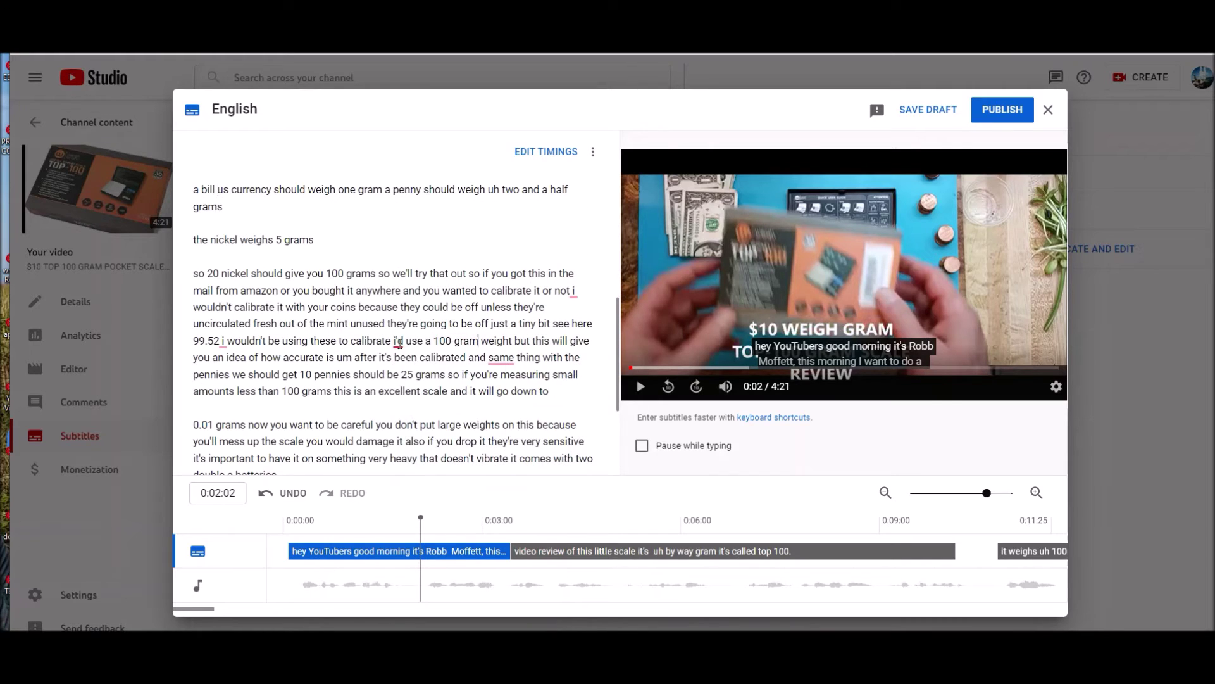
mouse_move(399, 341)
click(400, 378)
Add "the" before "same thing" and capitalize the "i" after "calibrate it or not" and after "99.52" with Grammarly's suggestions
mouse_move(505, 360)
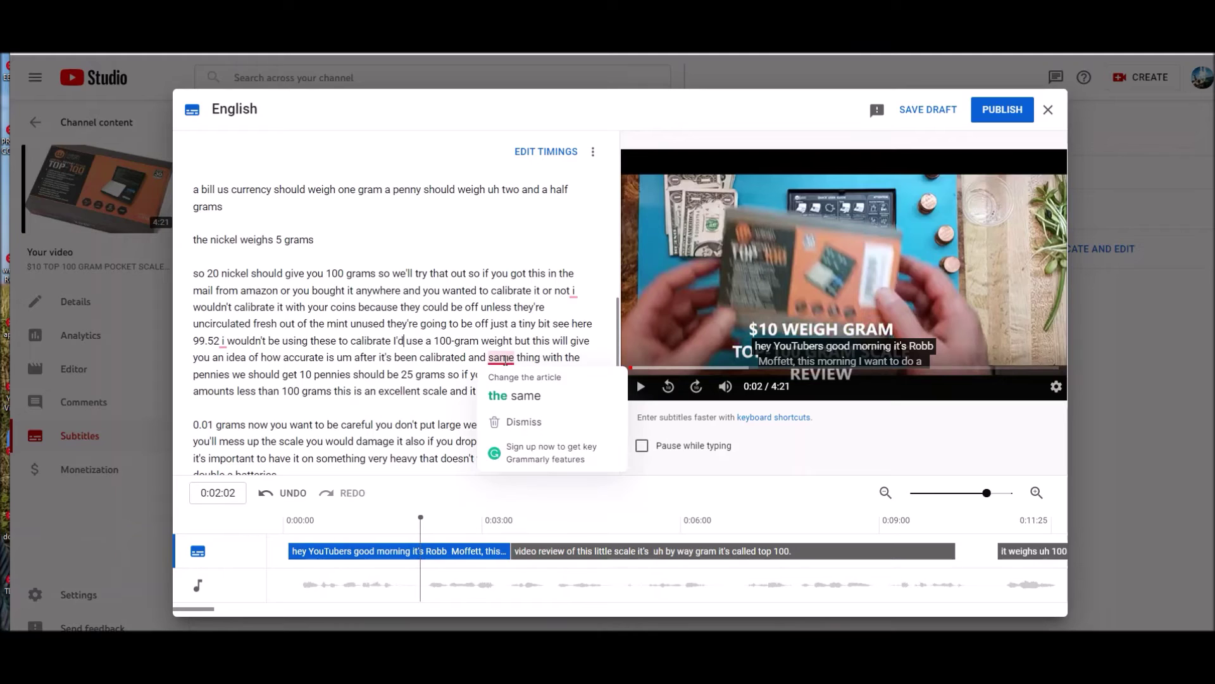
click(506, 401)
mouse_move(574, 290)
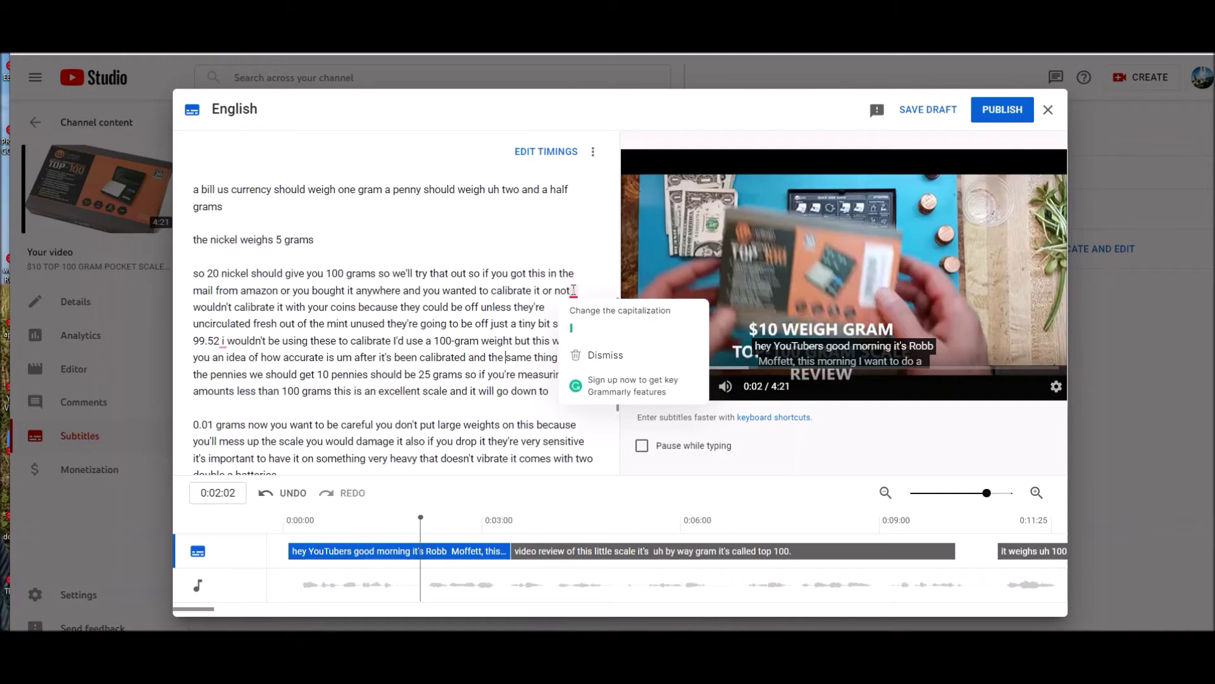
click(577, 328)
scroll(484, 319, down, 2)
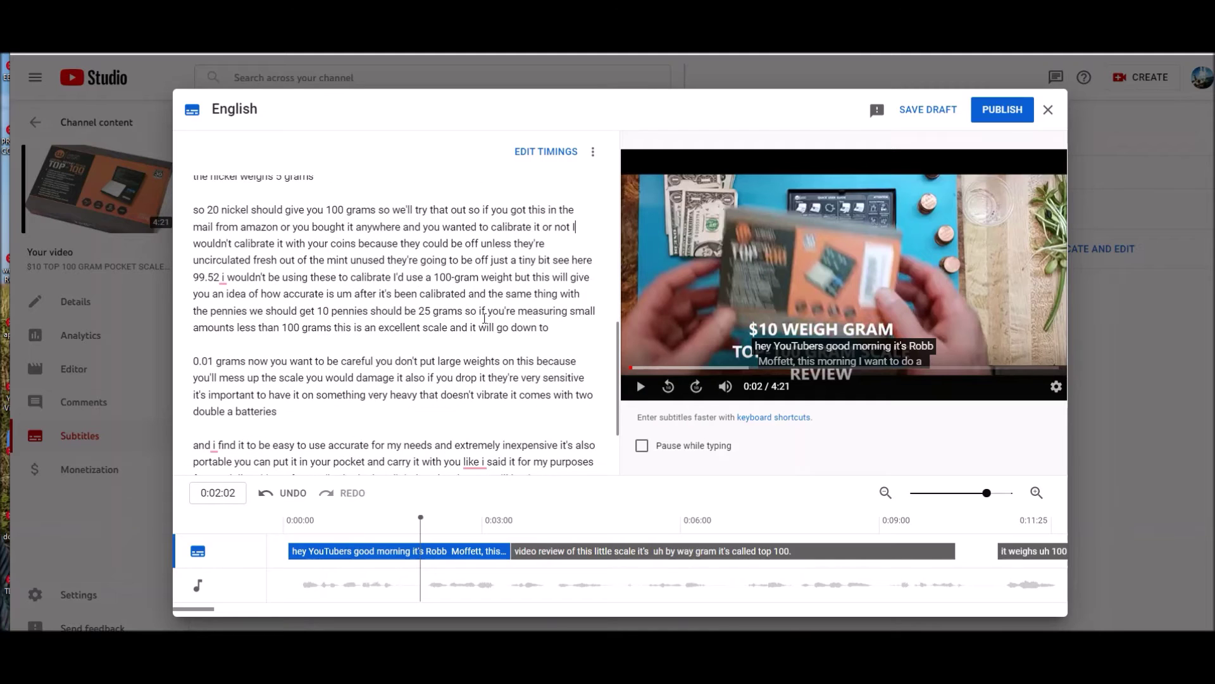
scroll(485, 318, down, 1)
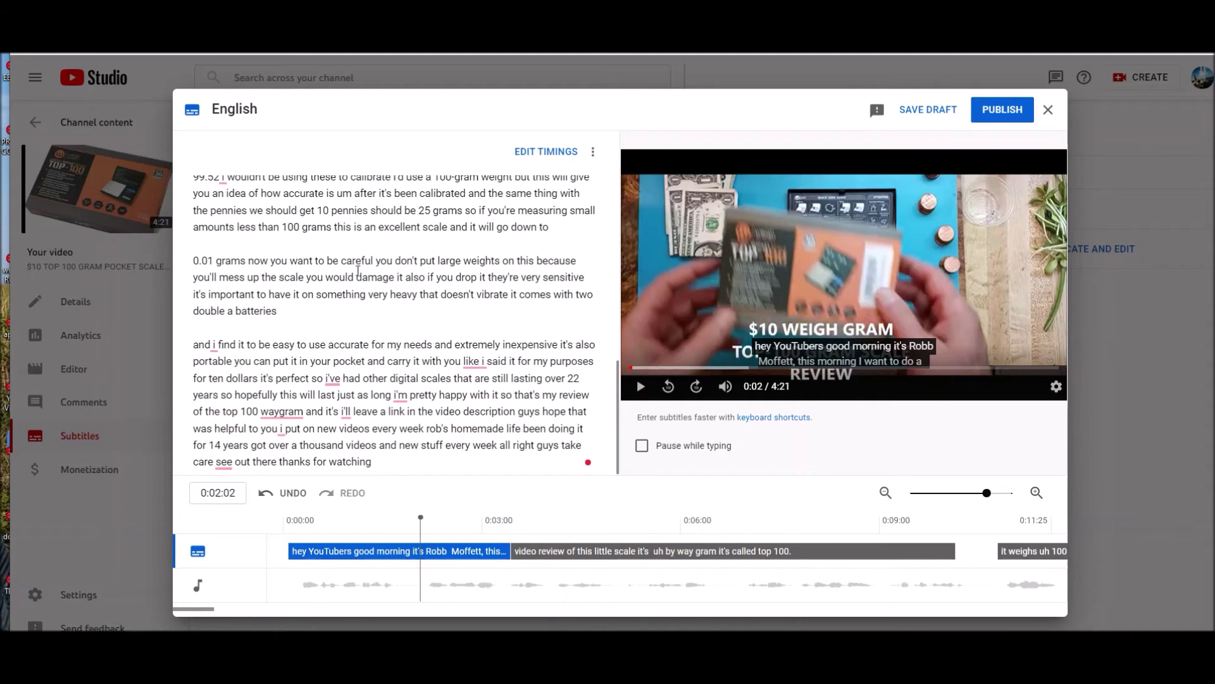
scroll(358, 271, up, 2)
mouse_move(223, 306)
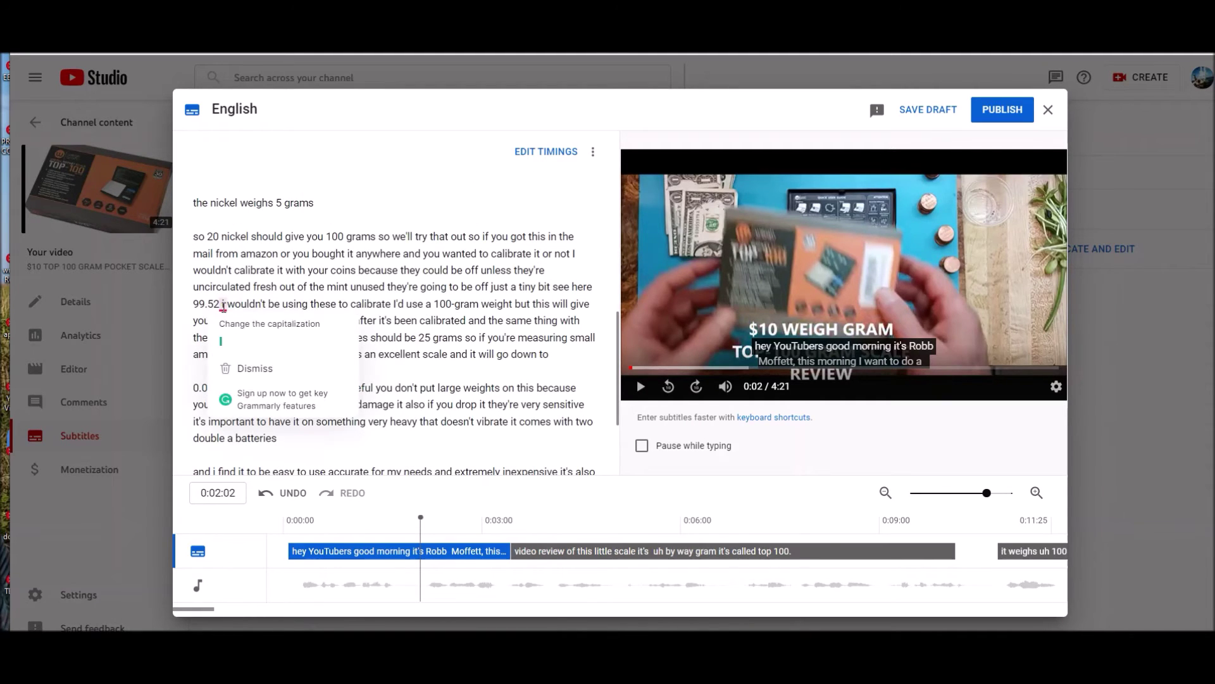
click(223, 341)
In the last paragraph, accept Grammarly's "as" in place of "like", "I" before "said it", and "I've" before "had other digital scales"
scroll(403, 293, down, 2)
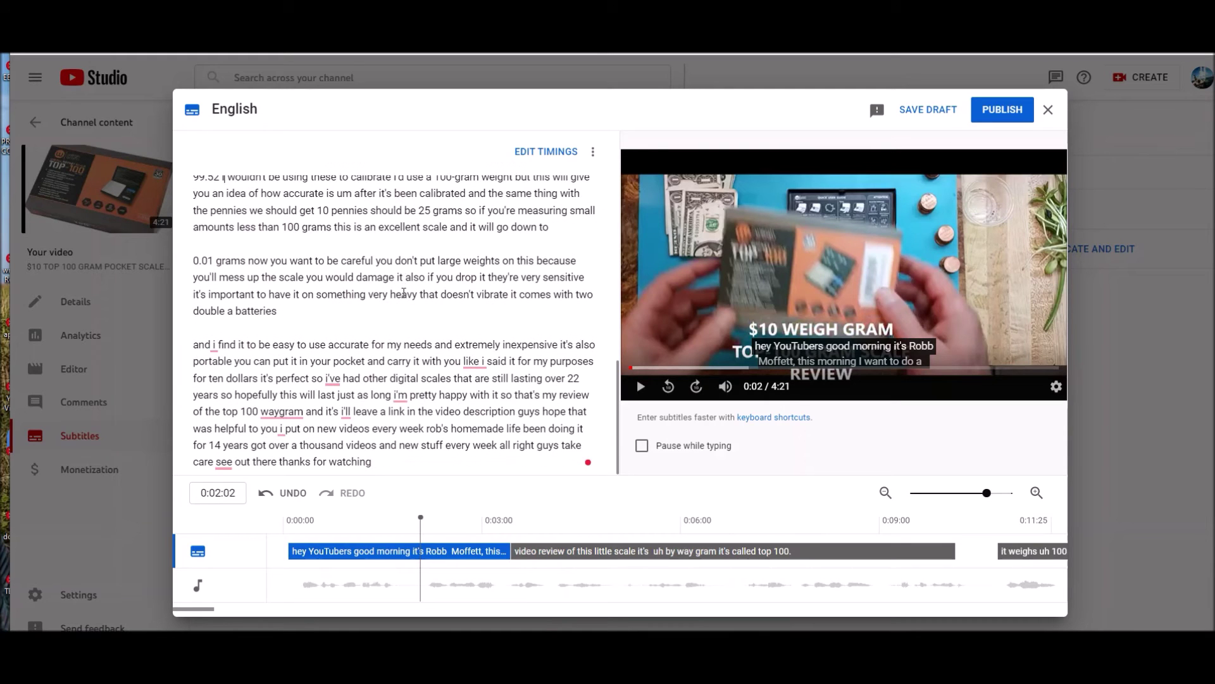
mouse_move(471, 362)
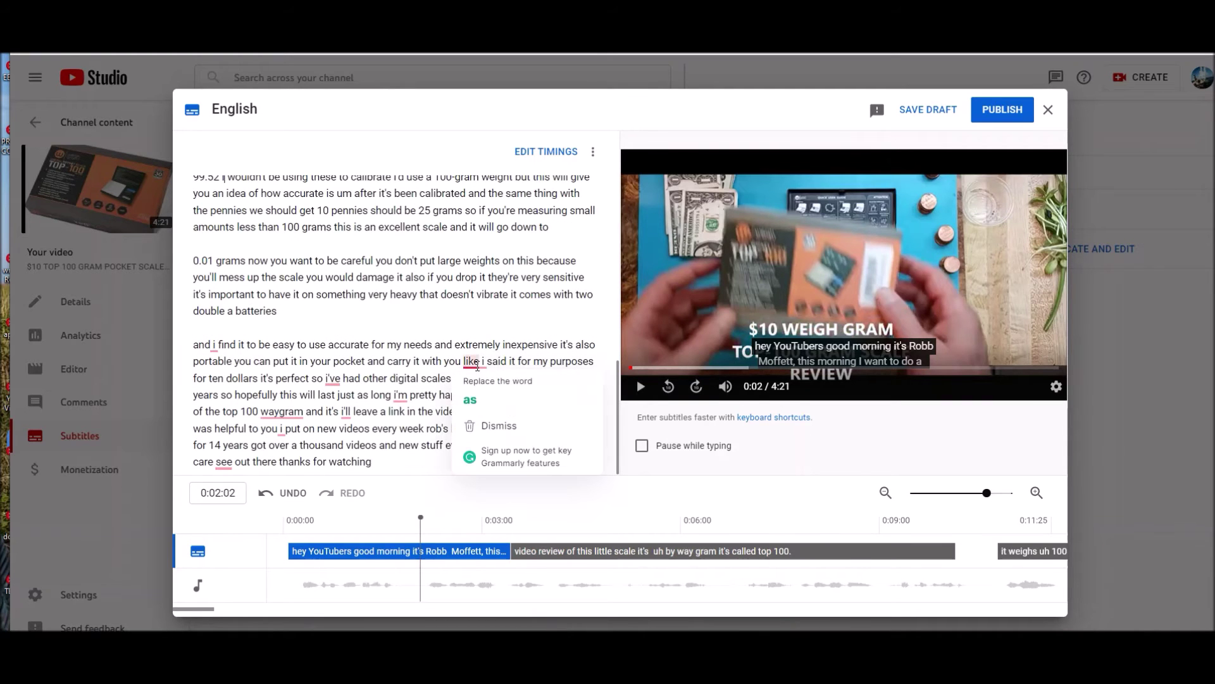
click(469, 403)
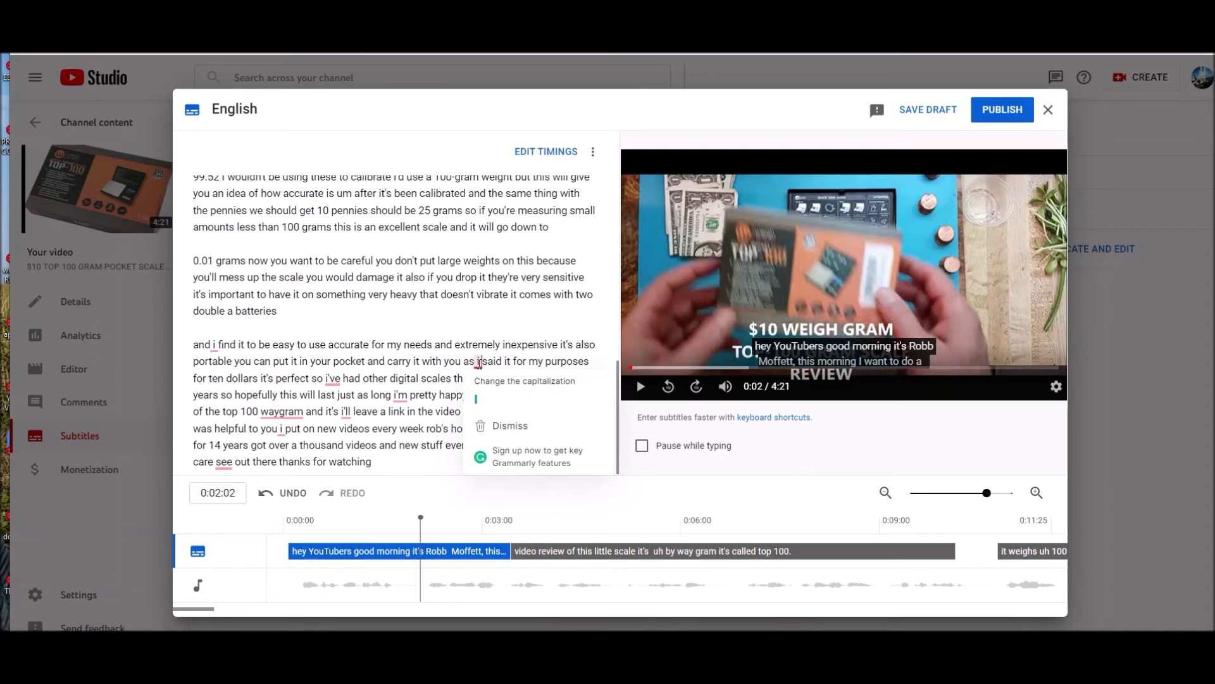
click(481, 383)
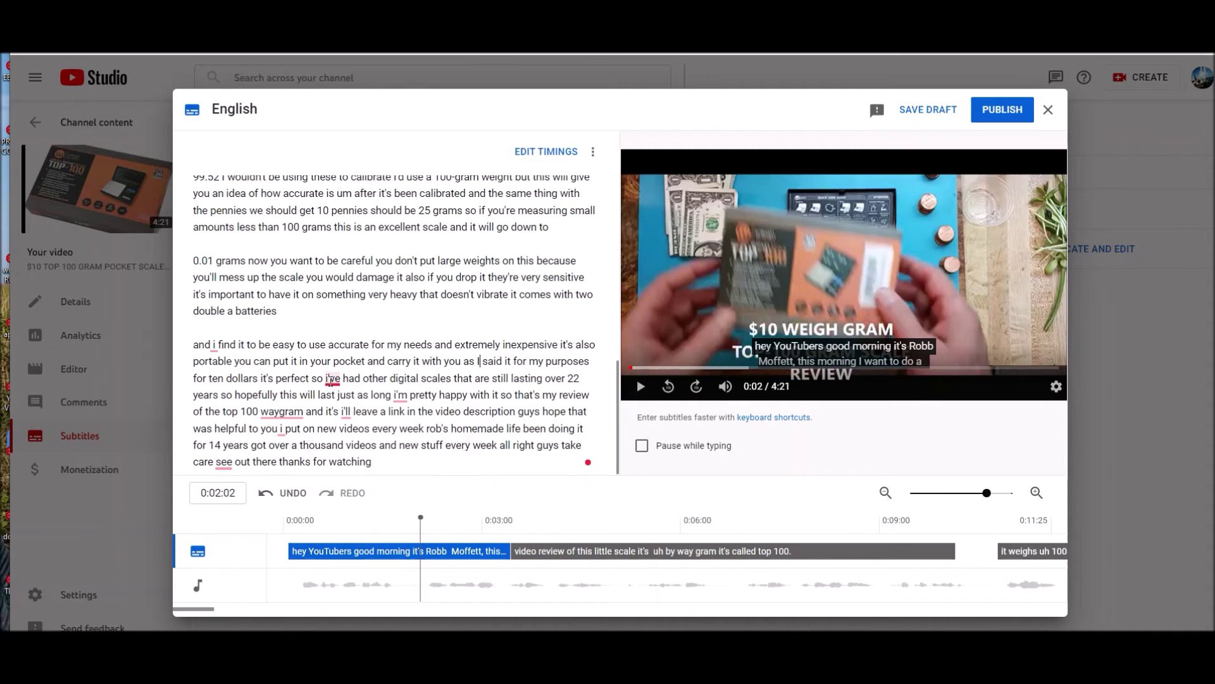
click(333, 378)
click(336, 416)
Change "waygram" after "top 100" to "weigh gram" manually in the last paragraph
click(286, 412)
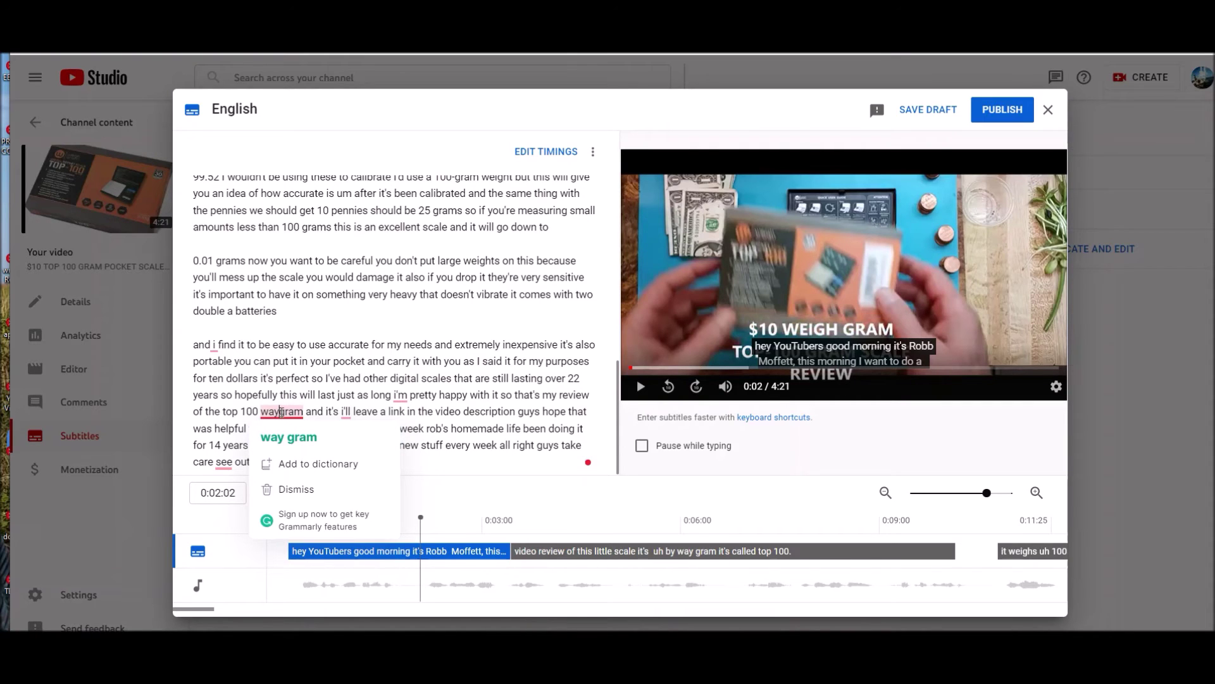
key(BackSpace)
key(BackSpace)
key(BackSpace)
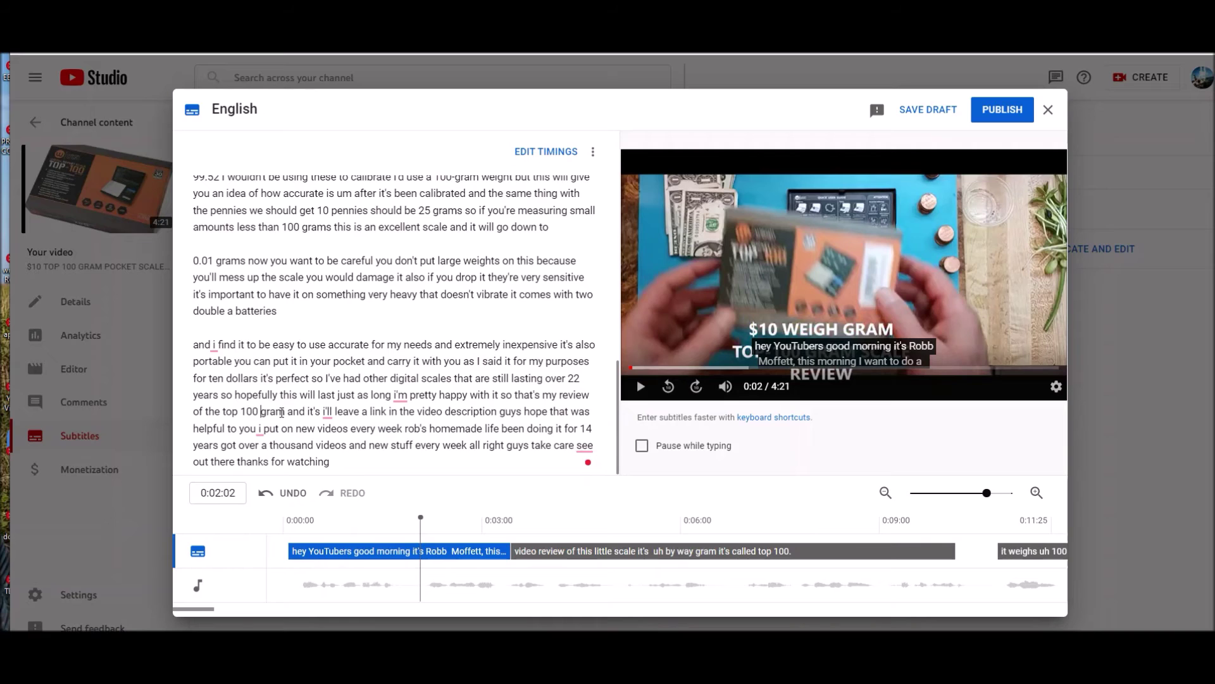
text(weigh)
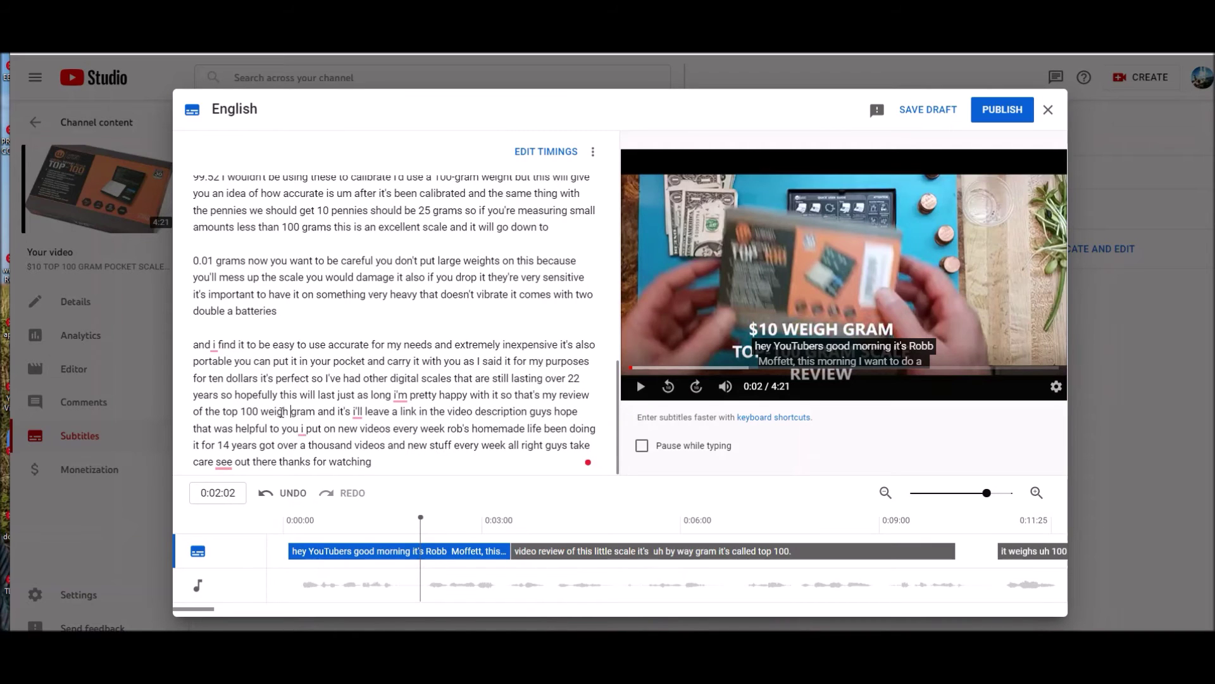
Accept Grammarly's capitalization of "I" before "find it", "I'm" before "pretty happy", "I'll" before "leave a link", and "I" before "put on"
click(213, 345)
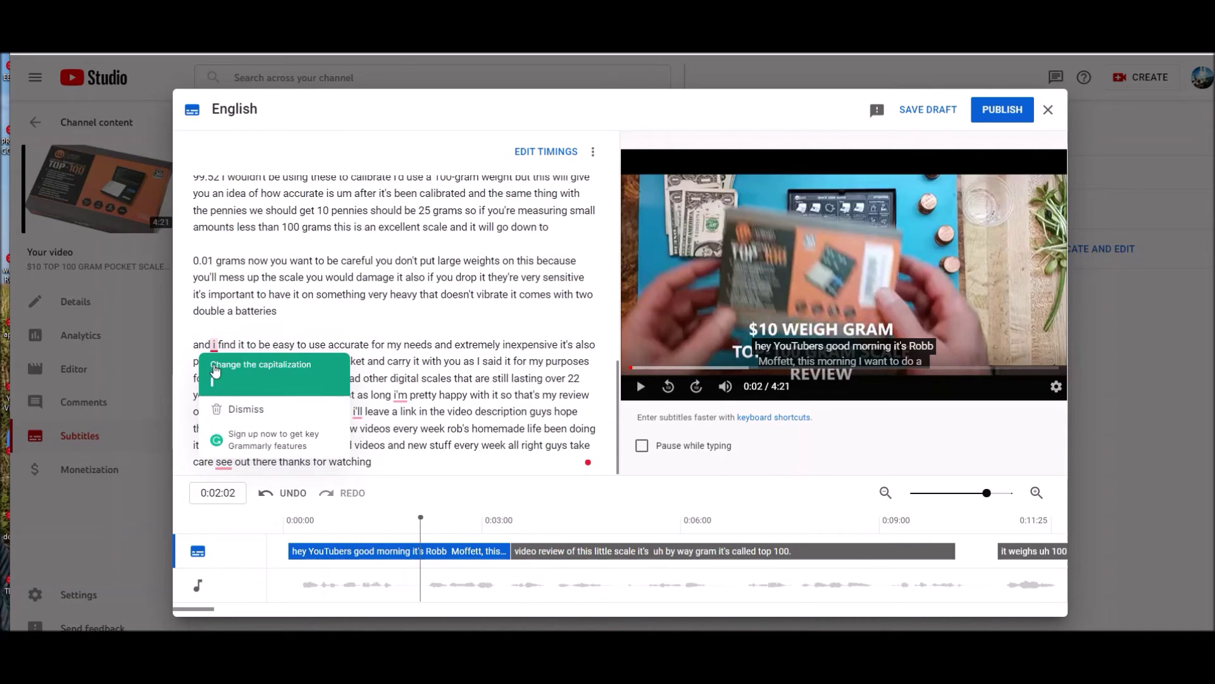
click(216, 371)
click(400, 394)
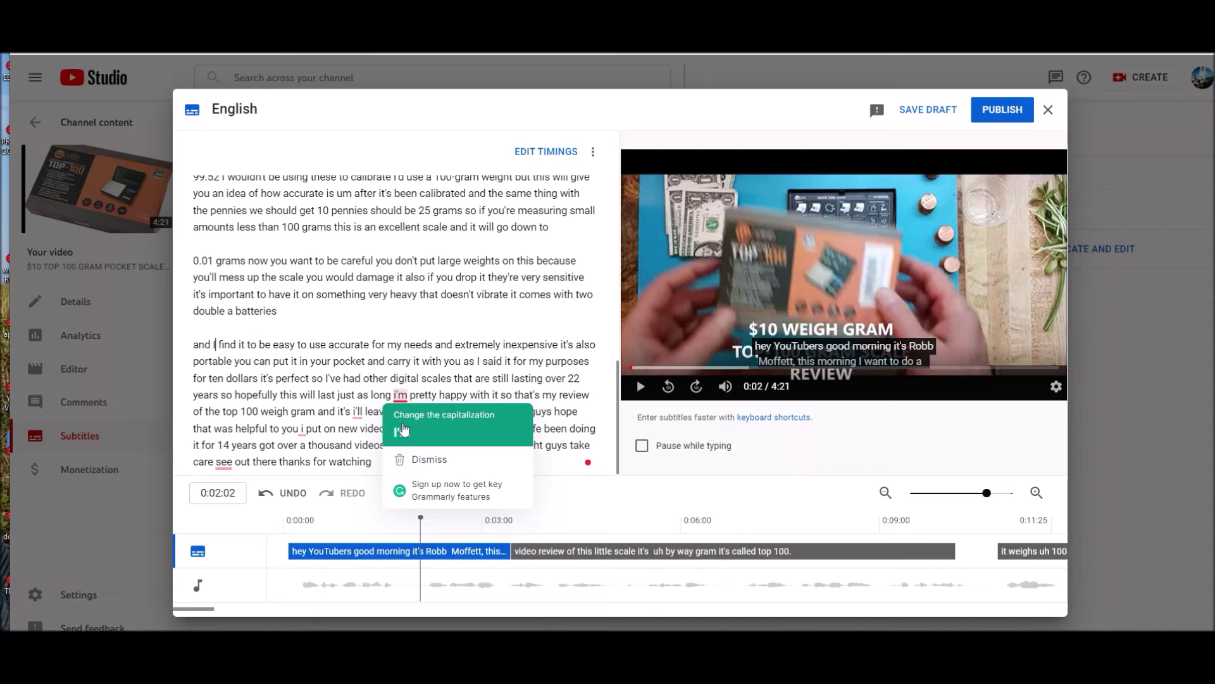
click(404, 433)
click(358, 411)
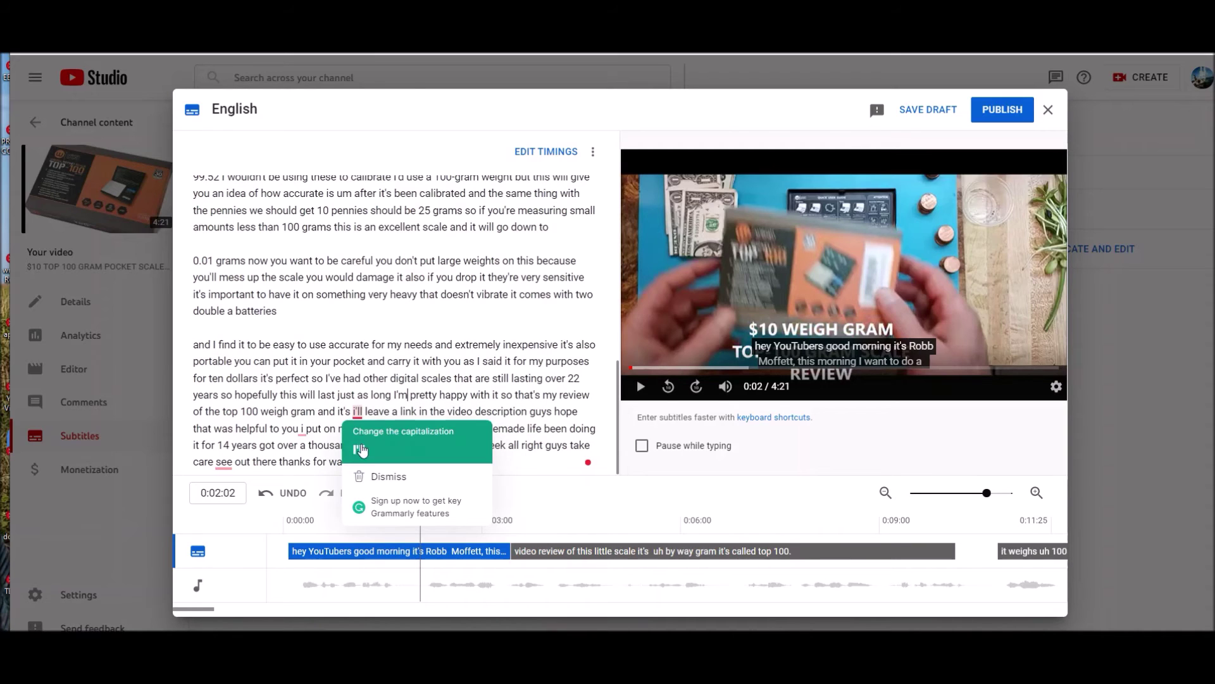
click(362, 441)
click(302, 430)
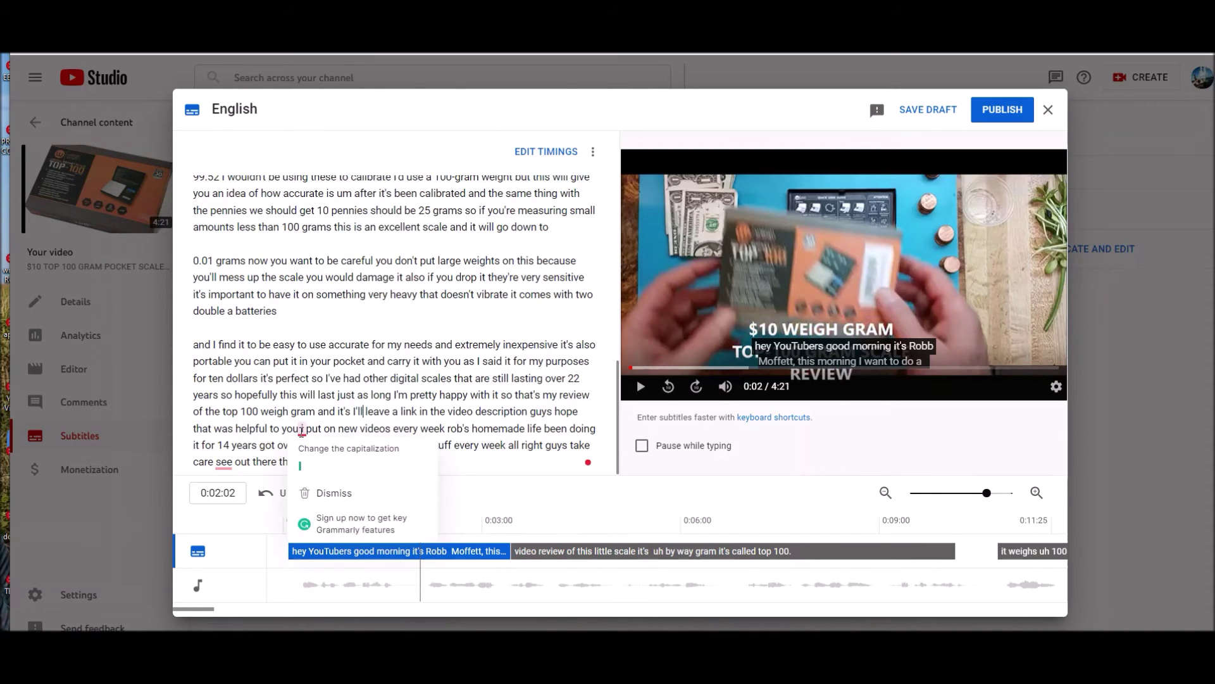
click(302, 466)
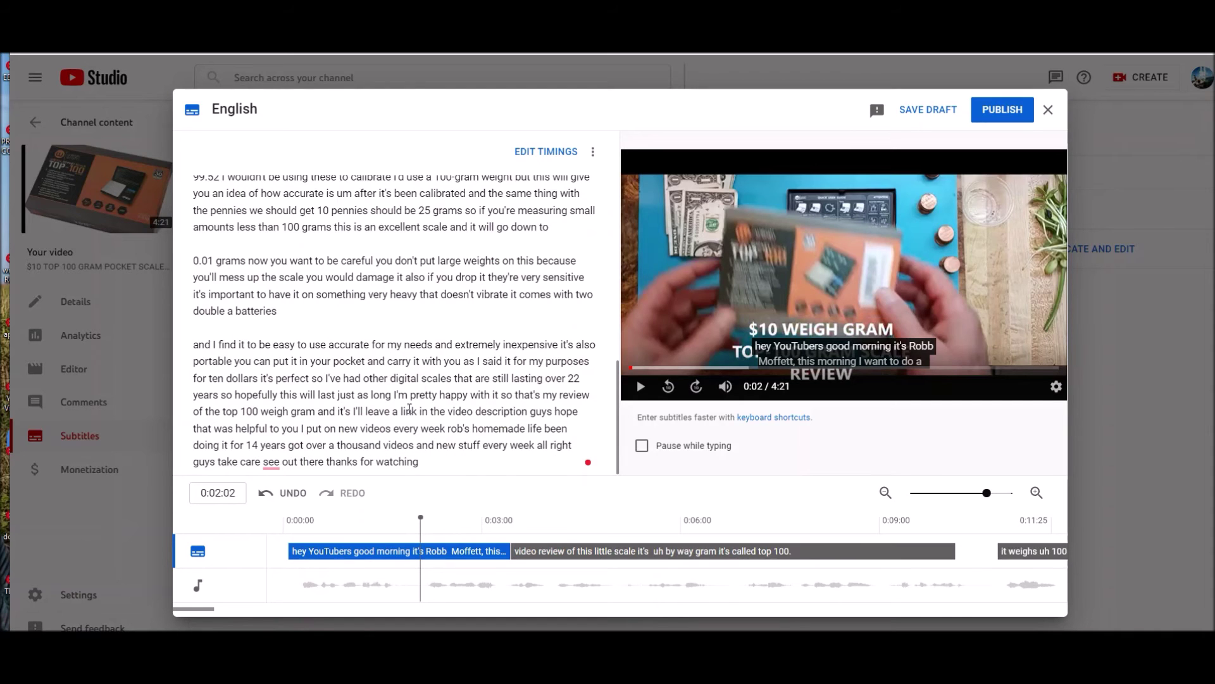
Accept Grammarly's "to" before "see out there" and add a comma after "there" in the closing sentence
click(274, 467)
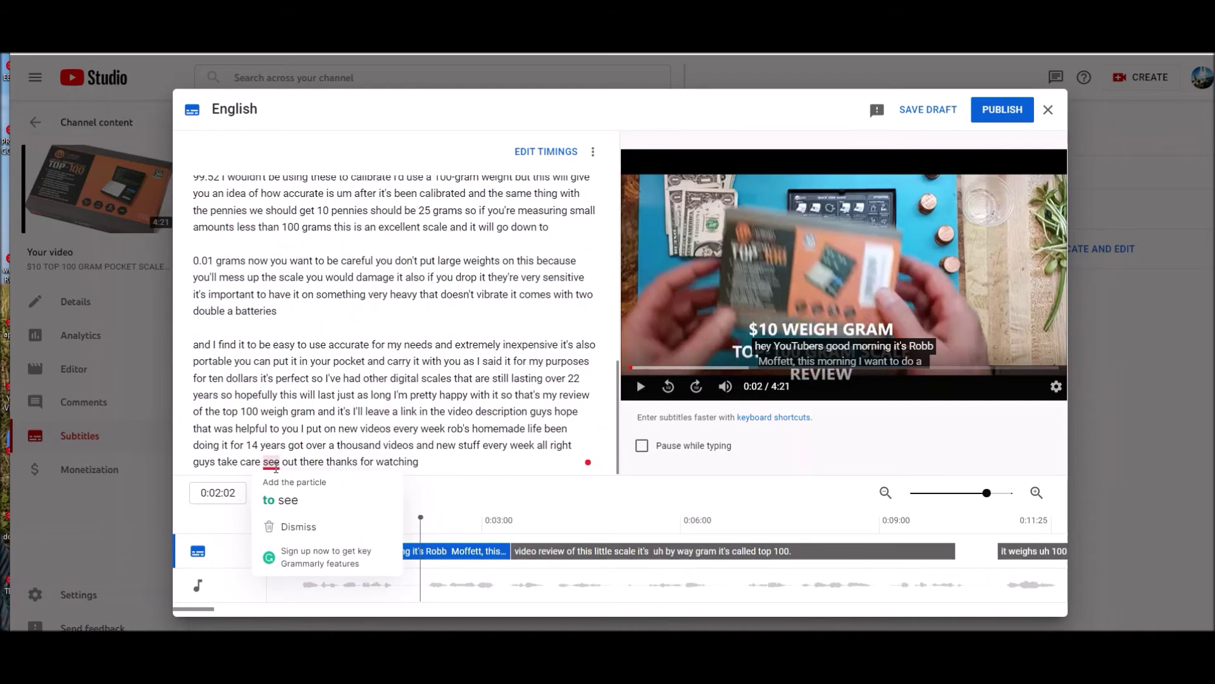
click(278, 500)
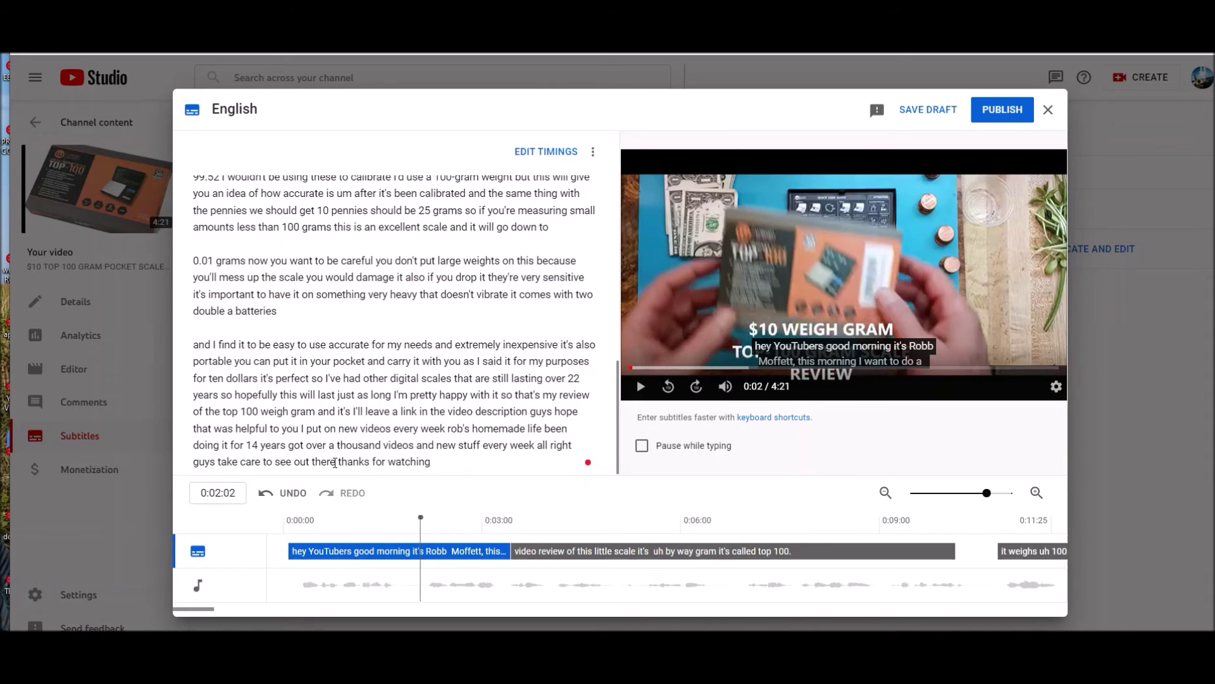
click(335, 462)
text(,)
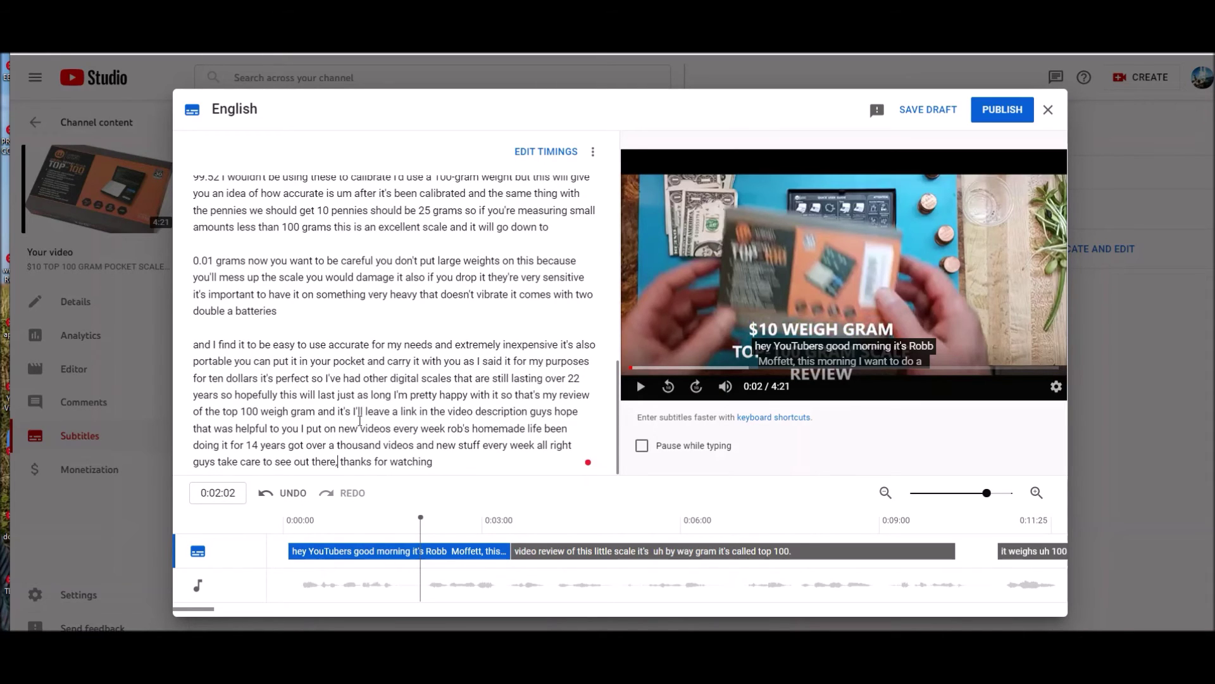
Recheck the earlier paragraphs and accept Grammarly's "an American" and the comma after "to be honest"
scroll(360, 421, up, 1)
scroll(360, 421, down, 1)
scroll(402, 391, up, 1)
scroll(402, 390, up, 3)
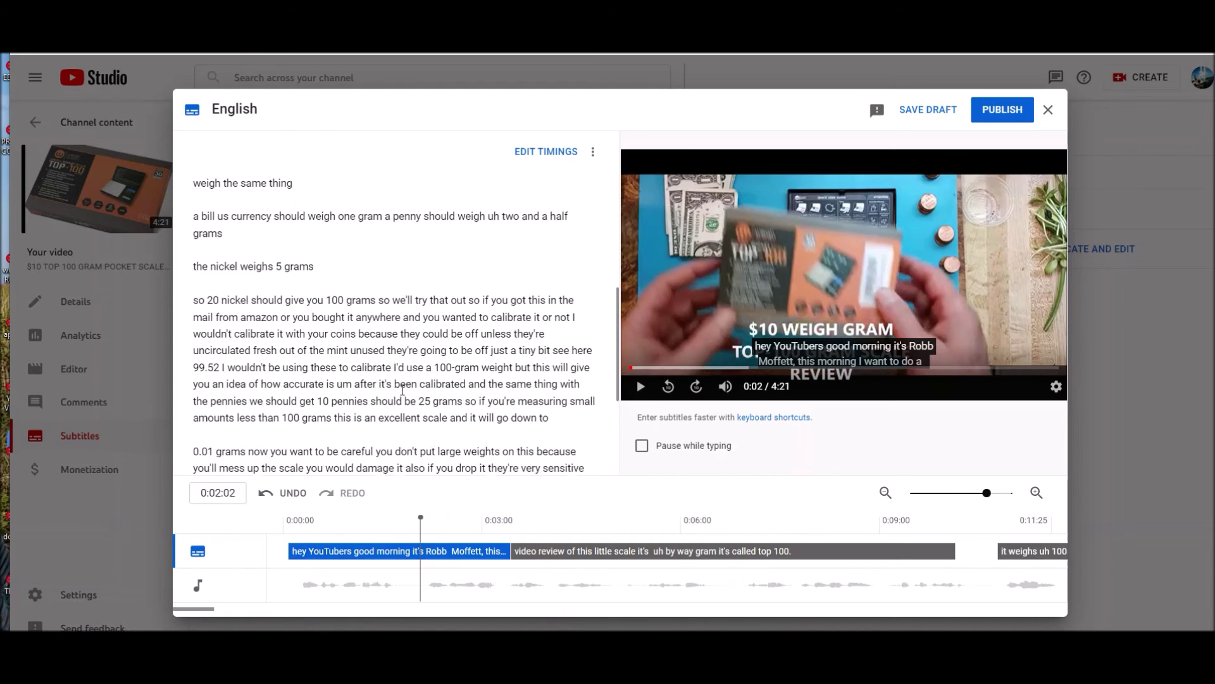
scroll(402, 390, up, 2)
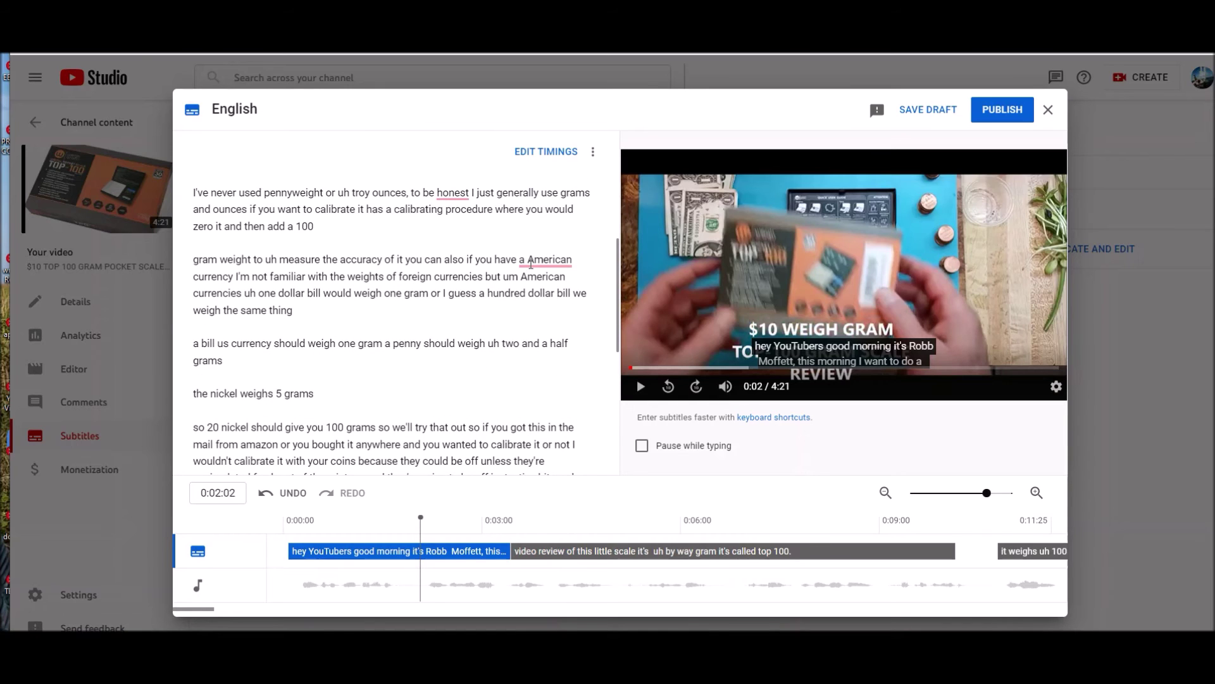
mouse_move(544, 260)
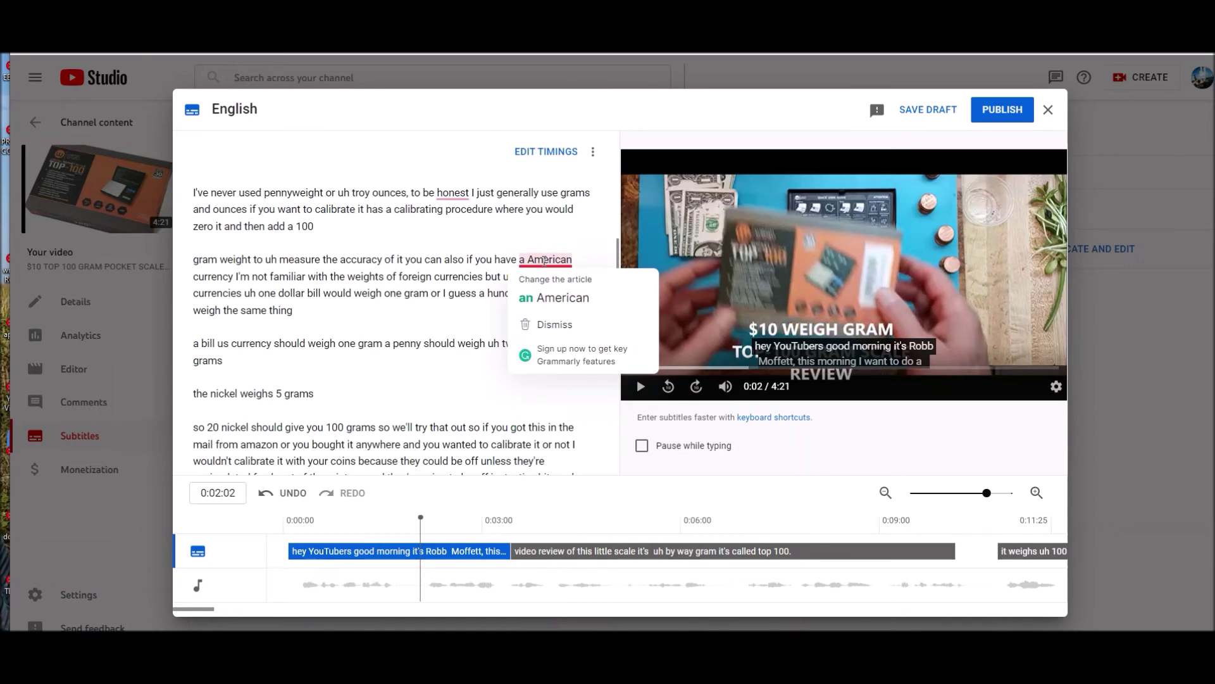
click(545, 298)
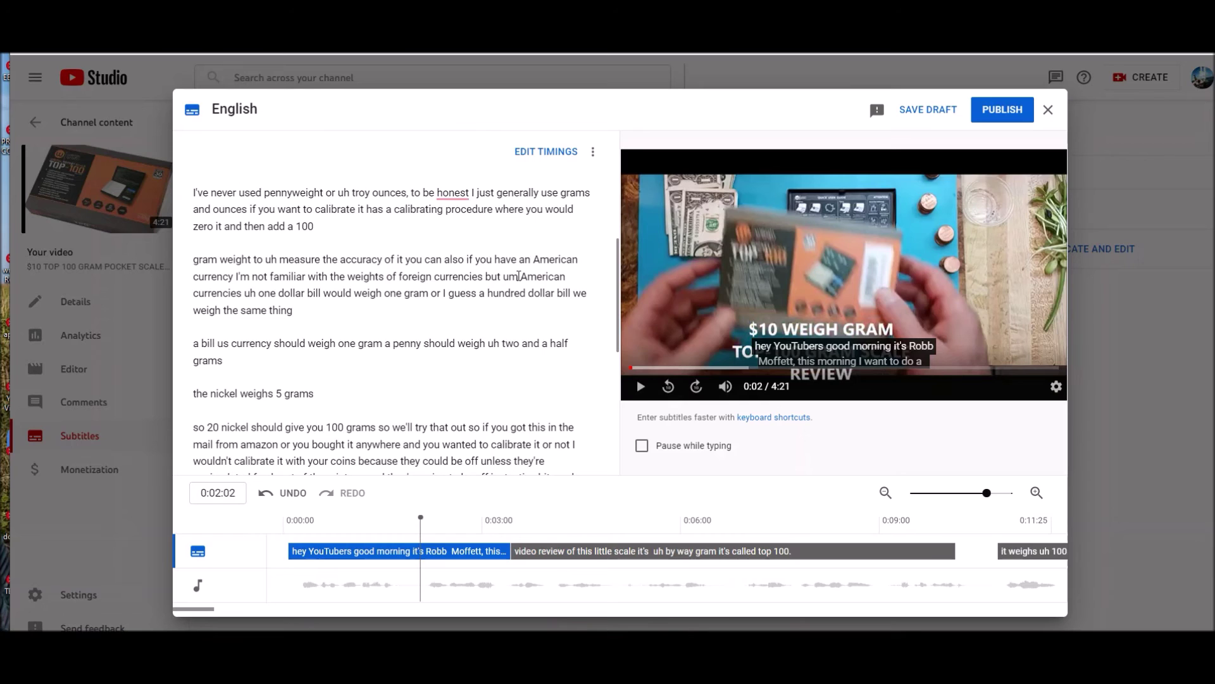
scroll(501, 260, up, 1)
mouse_move(446, 257)
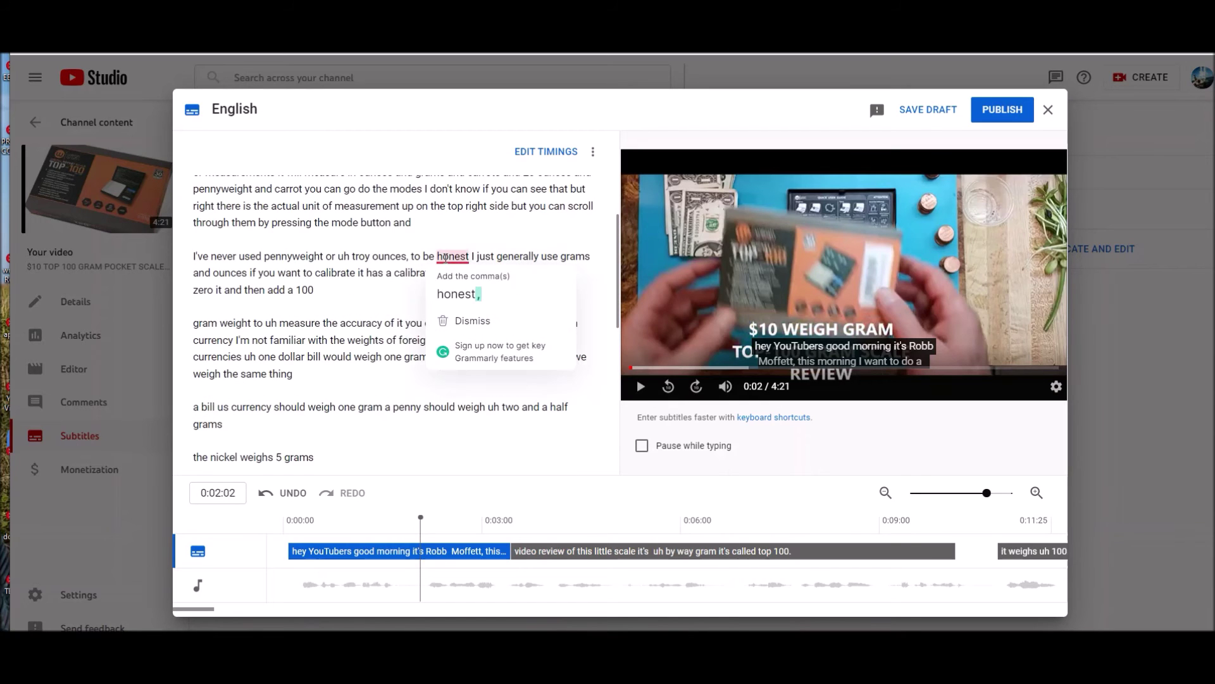
click(456, 297)
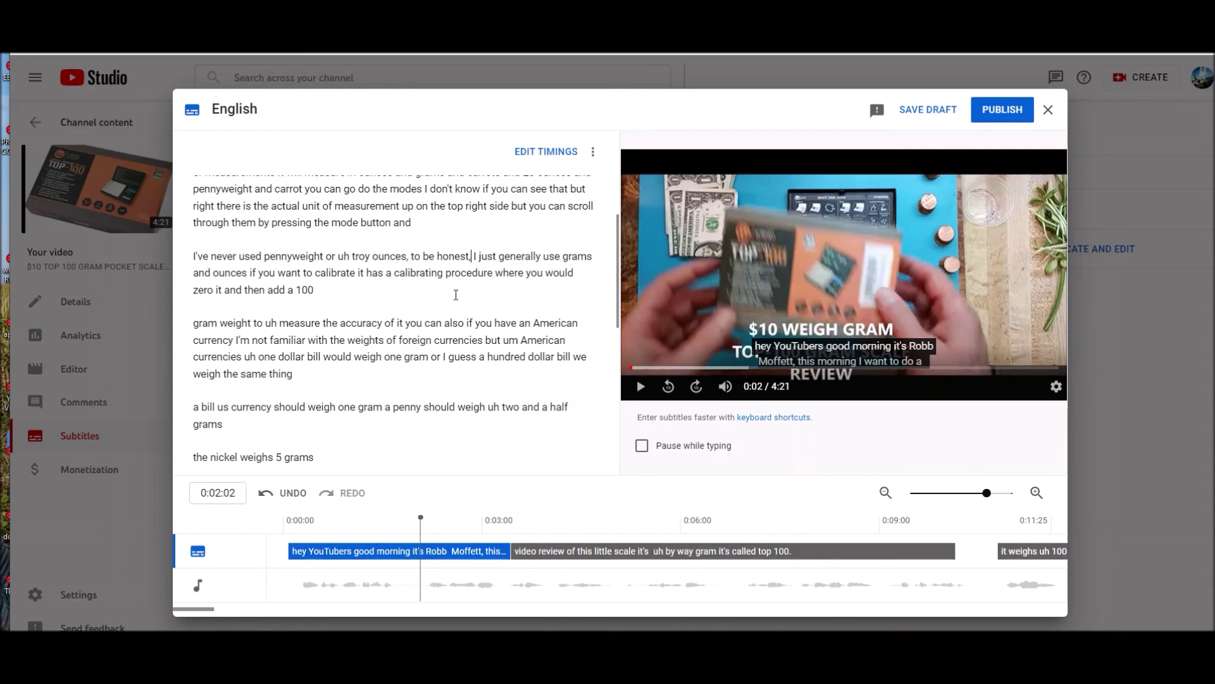
Publish the corrected English subtitles
scroll(413, 289, up, 2)
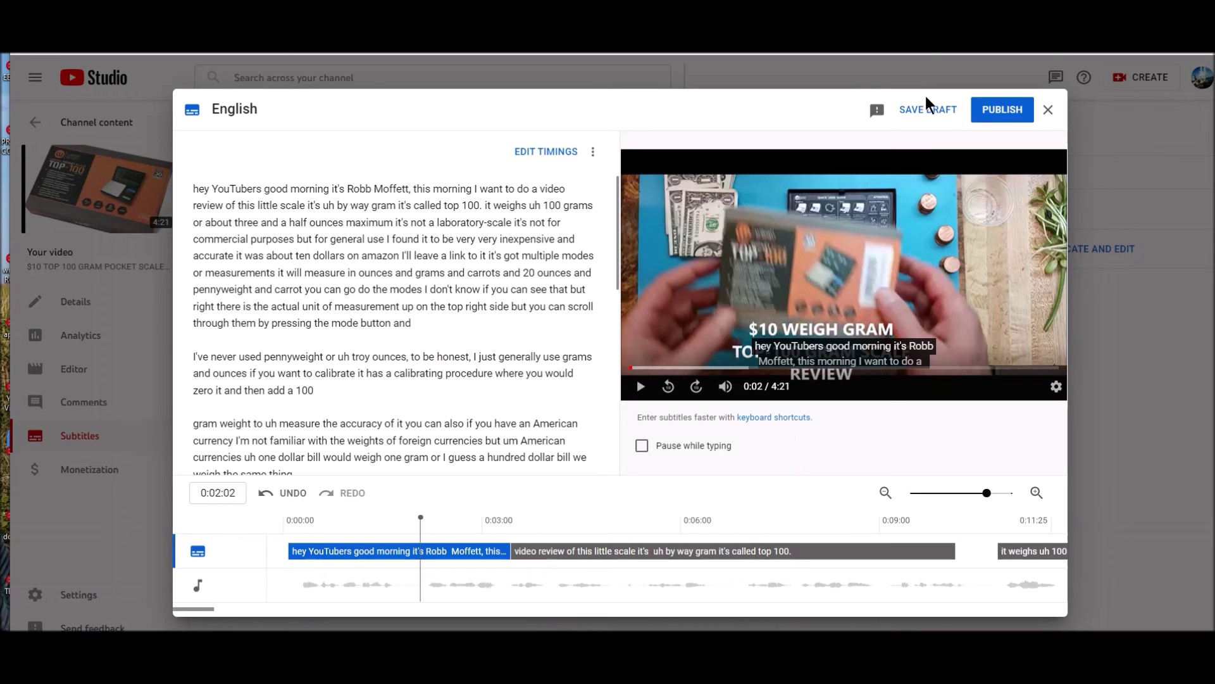
click(1002, 110)
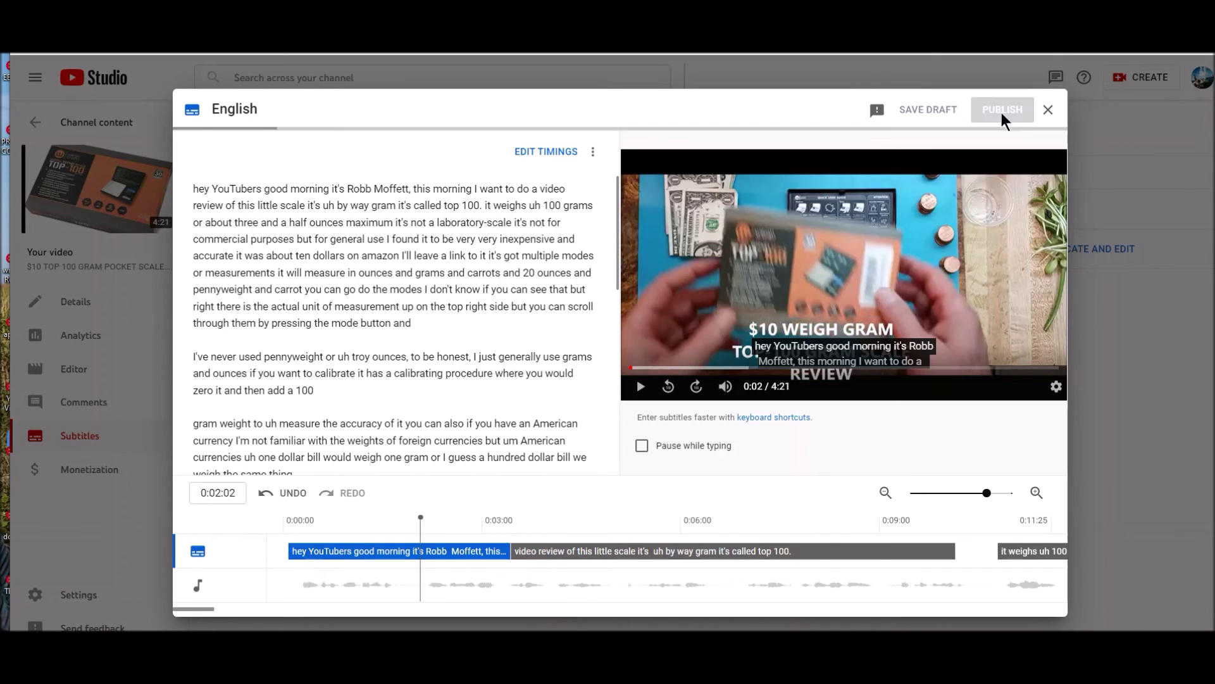